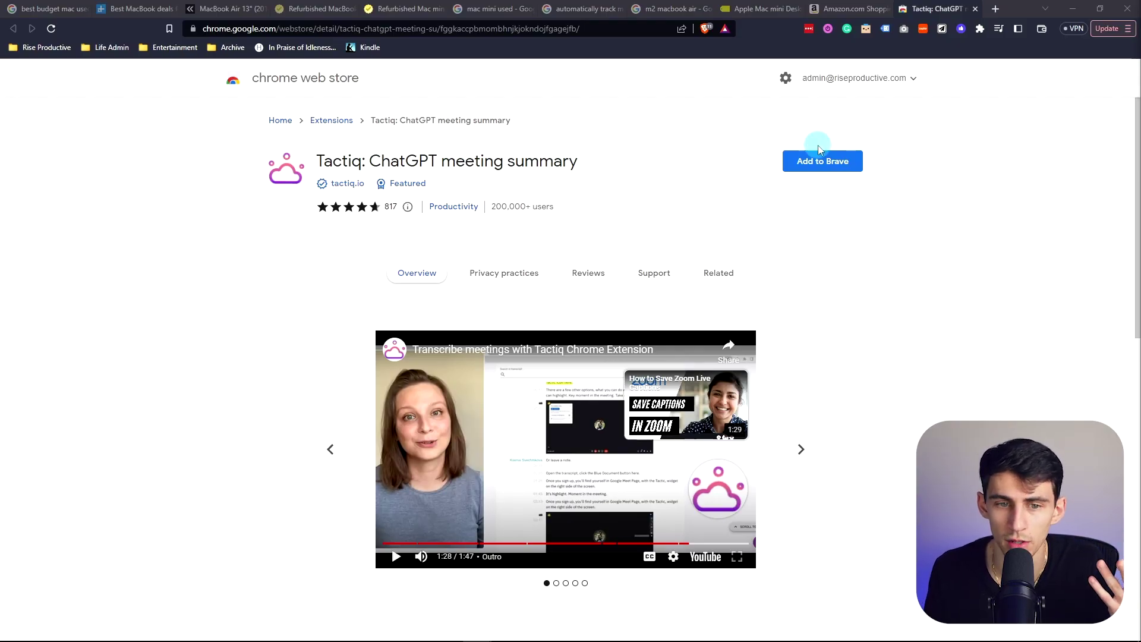
Step: Add the Tactiq: ChatGPT meeting summary extension to the browser from its store page
{"action": "left_click", "coordinate": [853, 162]}
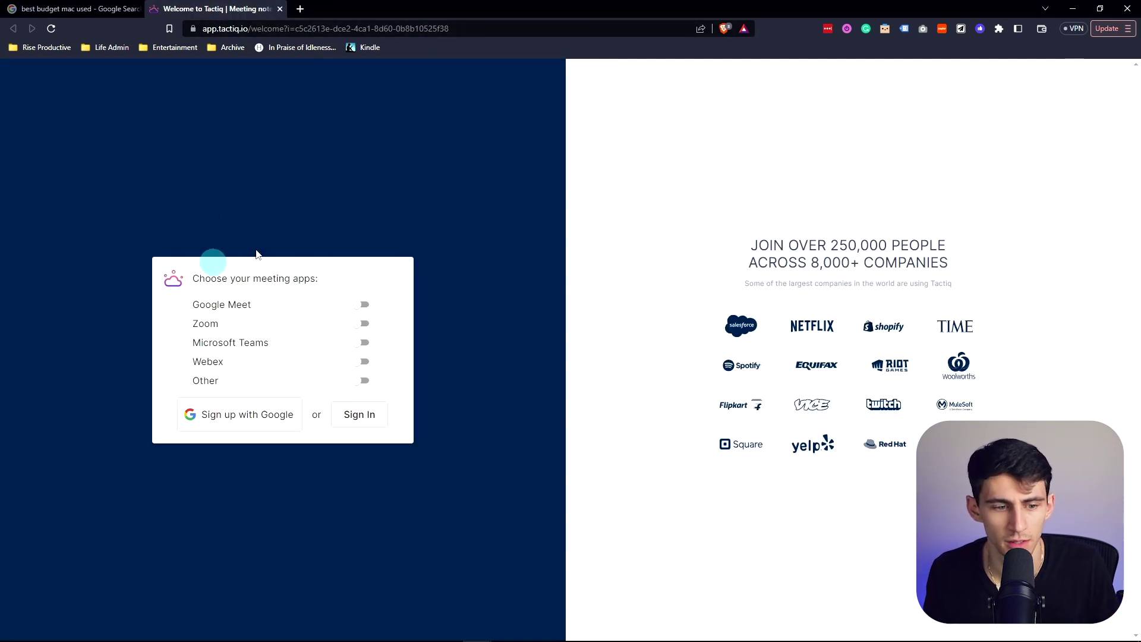
Step: Enable Tactiq for Zoom and grant the extension its additional Zoom and Teams permissions
{"action": "left_click", "coordinate": [364, 317]}
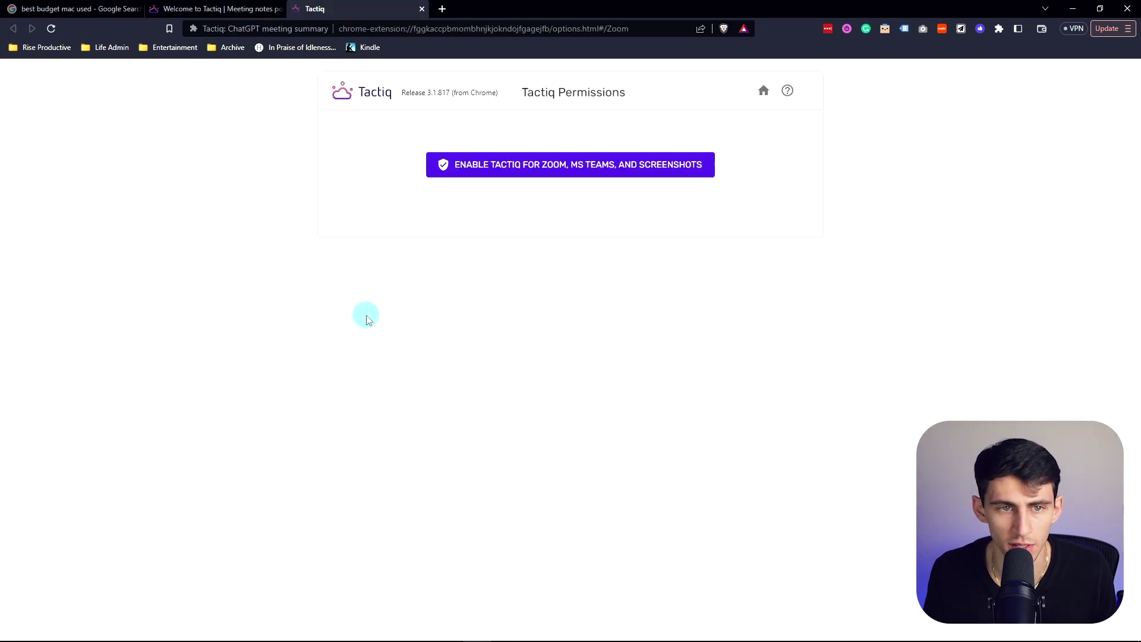
{"action": "left_click", "coordinate": [506, 168]}
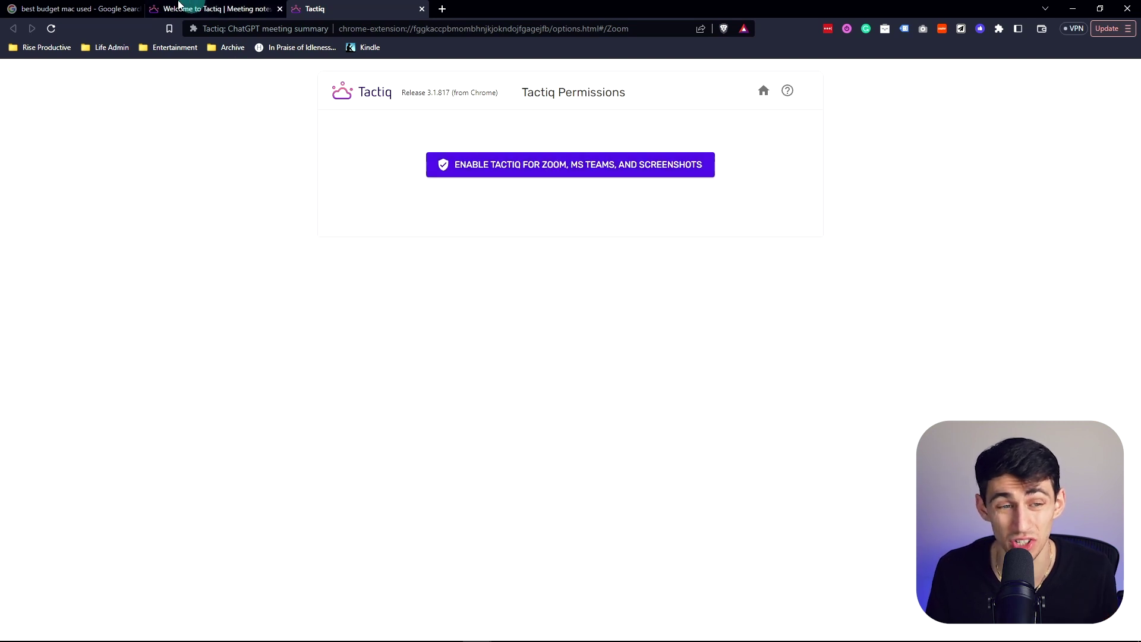
{"action": "left_click", "coordinate": [535, 164]}
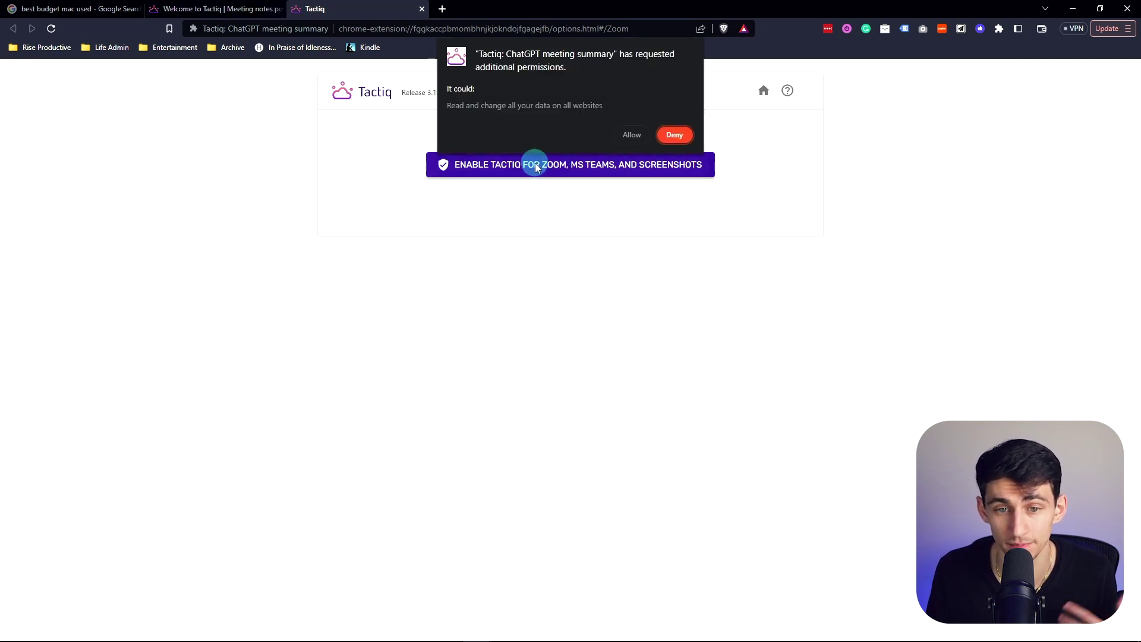
{"action": "left_click", "coordinate": [640, 138]}
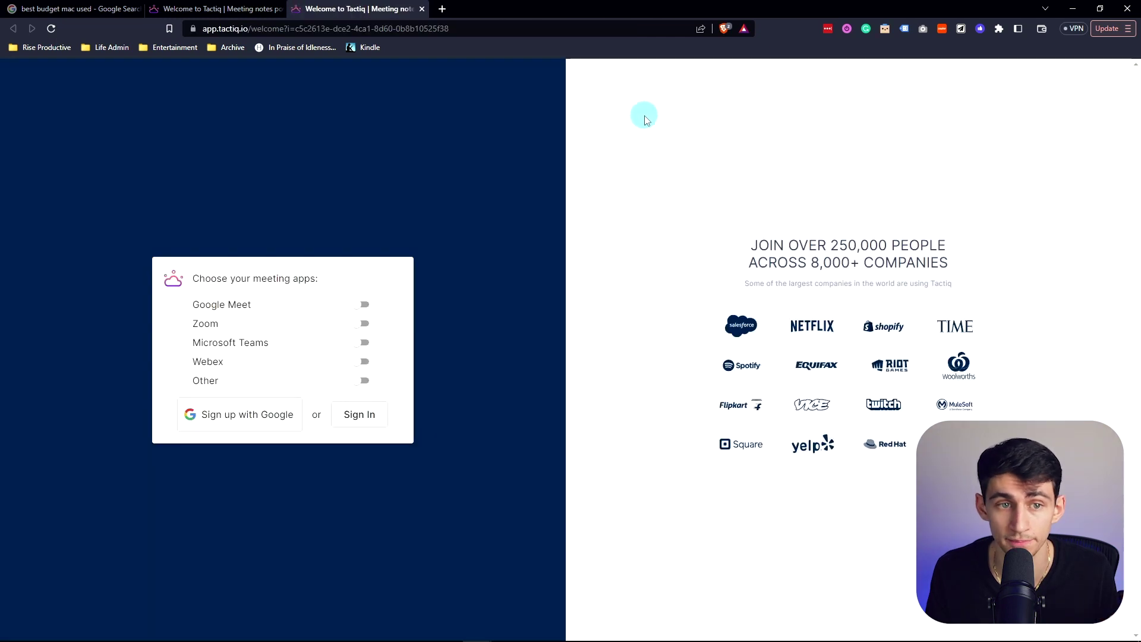
Step: Sign up with Google, allow calendar access, and start a test Google Meet
{"action": "left_click", "coordinate": [246, 412]}
{"action": "left_click", "coordinate": [628, 500]}
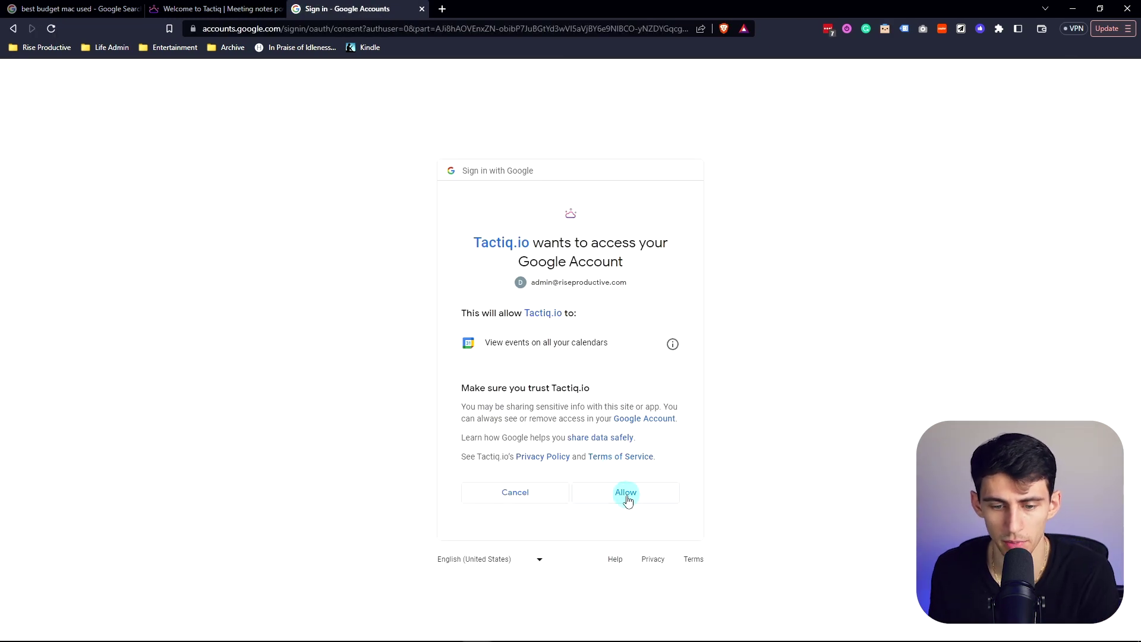
{"action": "left_click", "coordinate": [605, 152]}
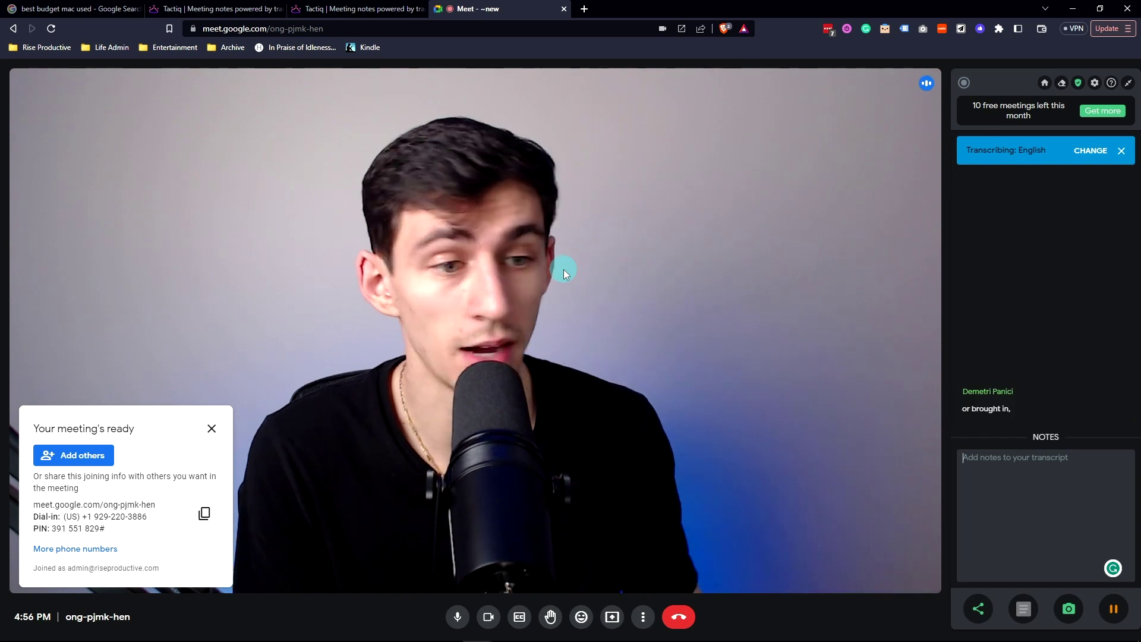
Step: Dismiss the meeting-ready card and mark two transcript lines as an action item and a decision
{"action": "left_click", "coordinate": [212, 428]}
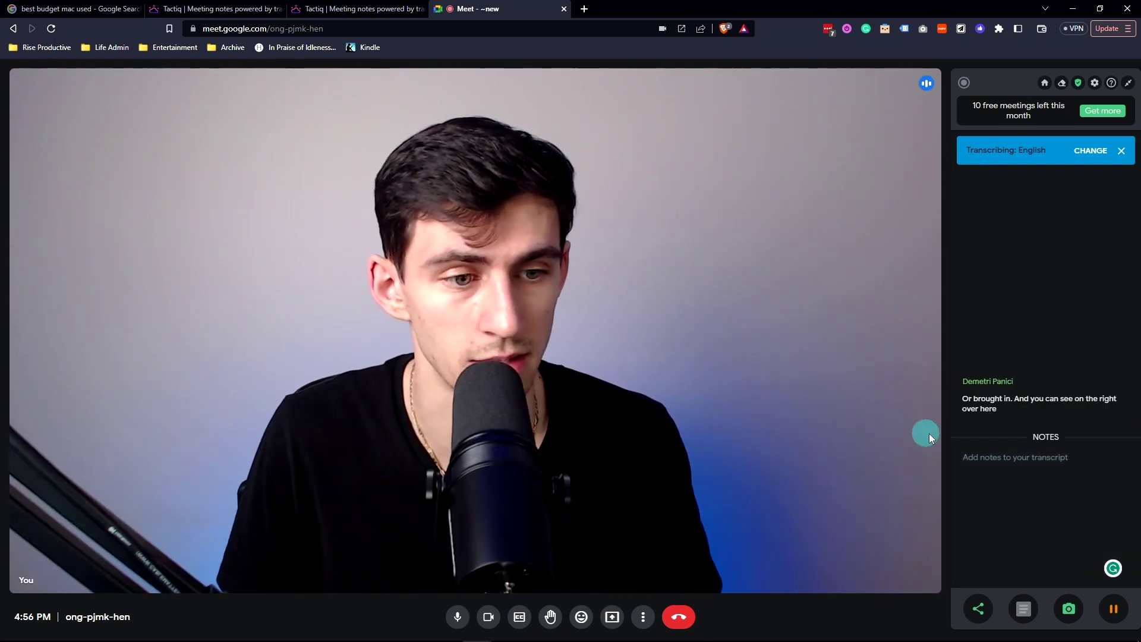
{"action": "mouse_move", "coordinate": [1036, 402]}
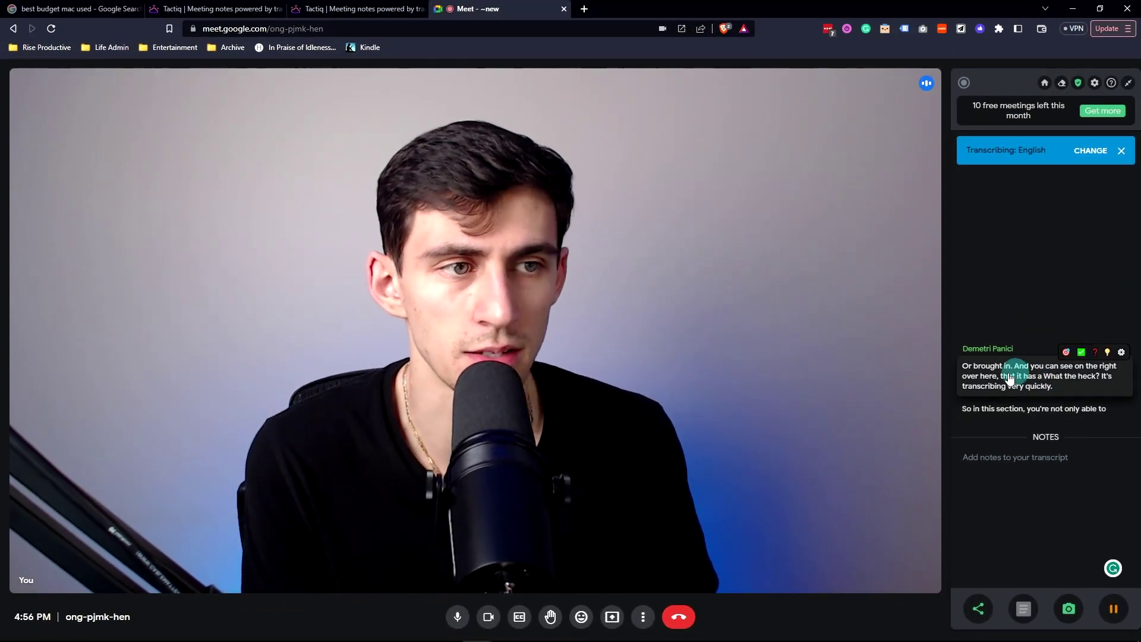
{"action": "left_click", "coordinate": [1083, 343]}
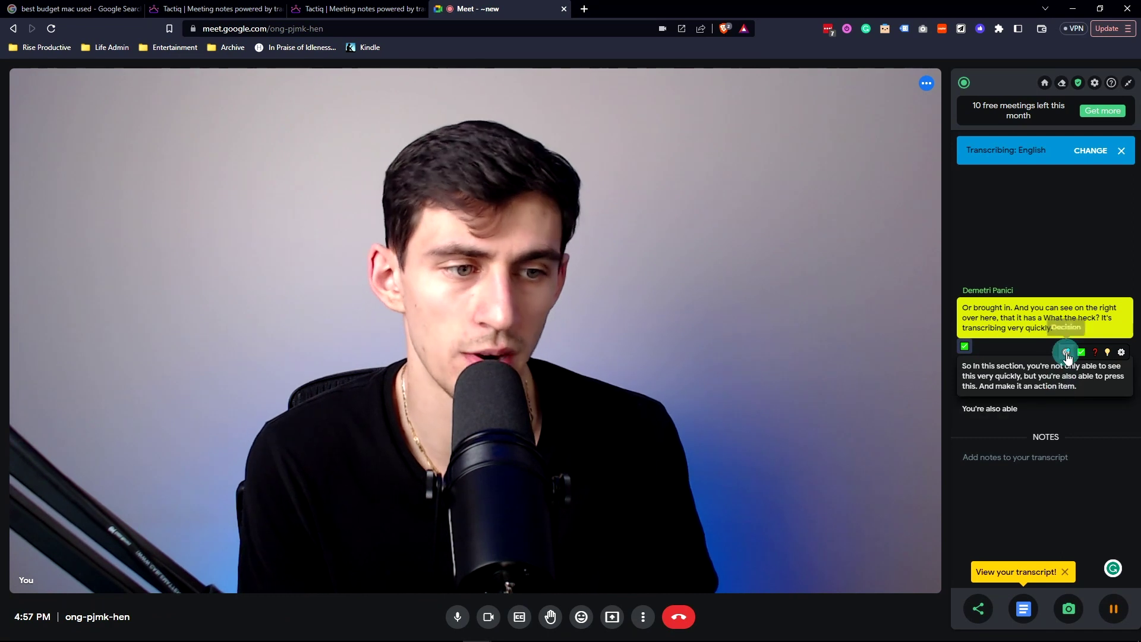
{"action": "left_click", "coordinate": [1067, 355]}
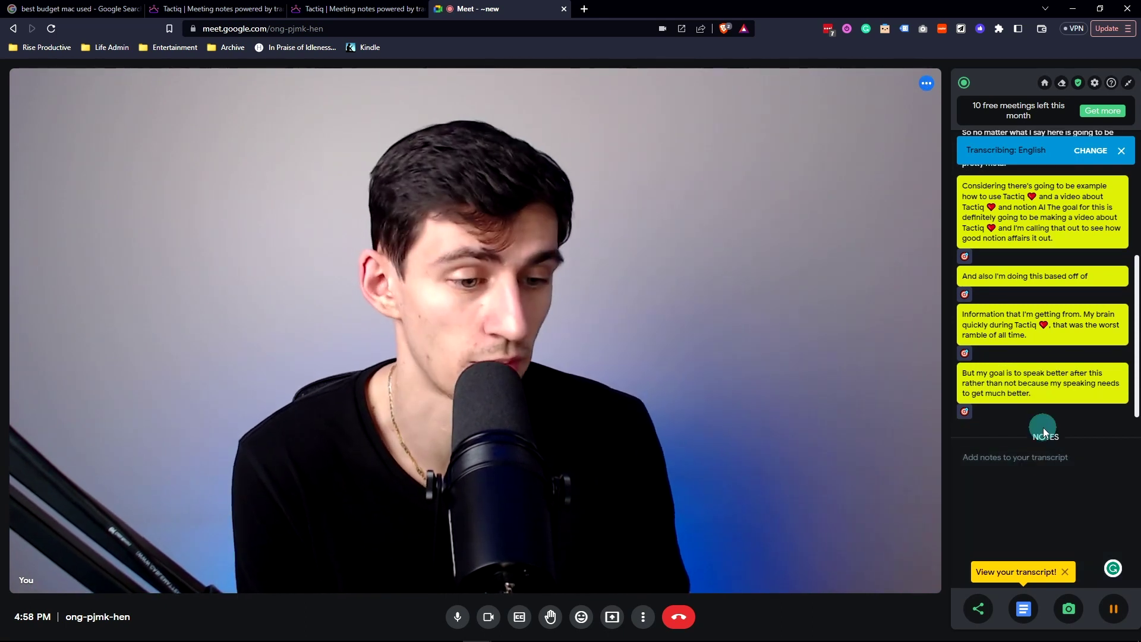
Step: Connect Notion from Tactiq's Integrations settings and continue to Notion's page selection list
{"action": "left_click", "coordinate": [1014, 580]}
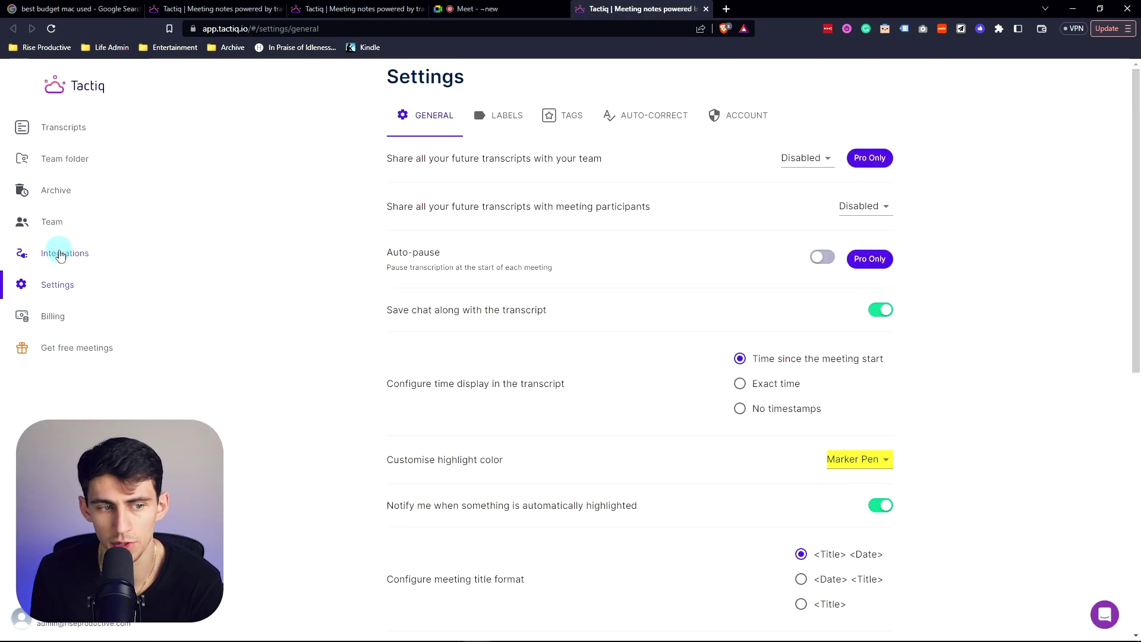
{"action": "left_click", "coordinate": [90, 253]}
{"action": "scroll", "coordinate": [783, 279], "scroll_direction": "down", "scroll_amount": 7}
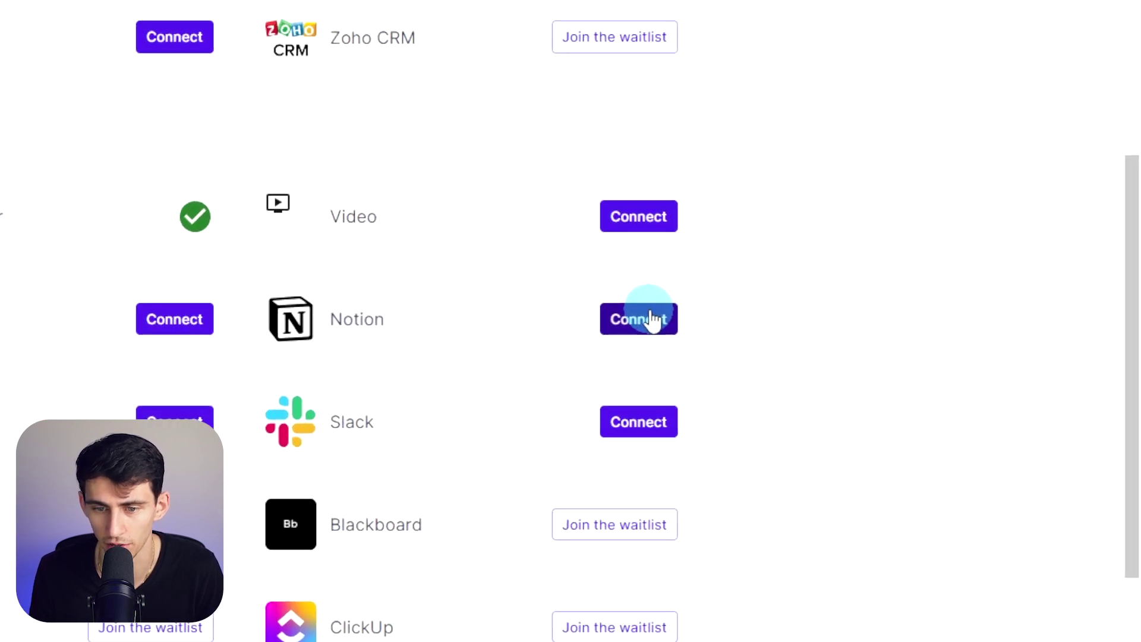
{"action": "left_click", "coordinate": [659, 321]}
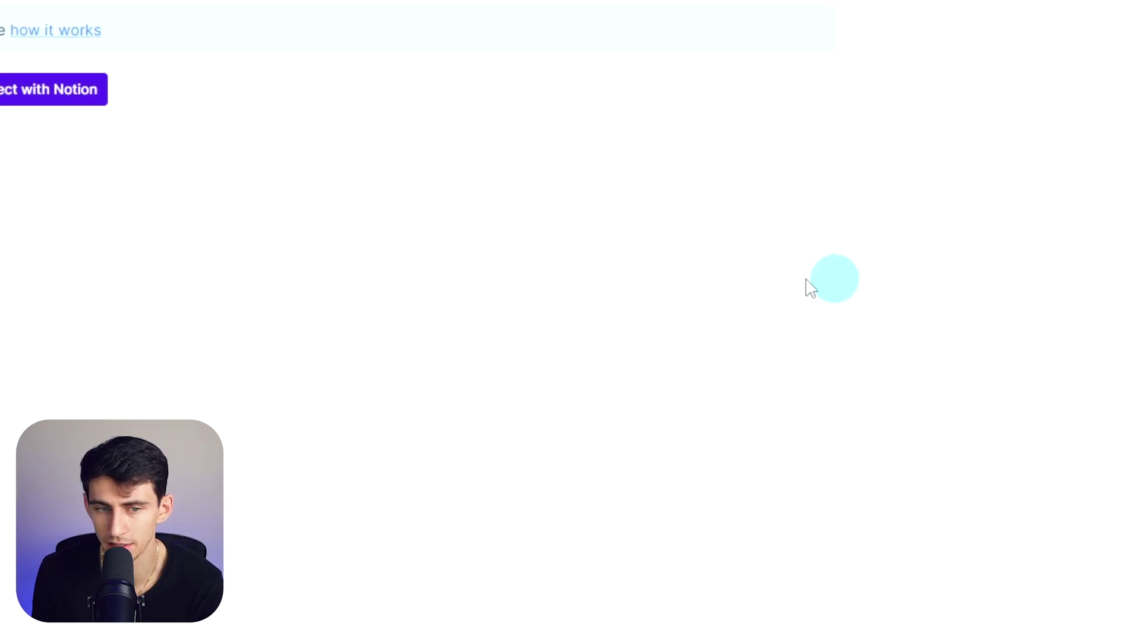
{"action": "left_click", "coordinate": [306, 312]}
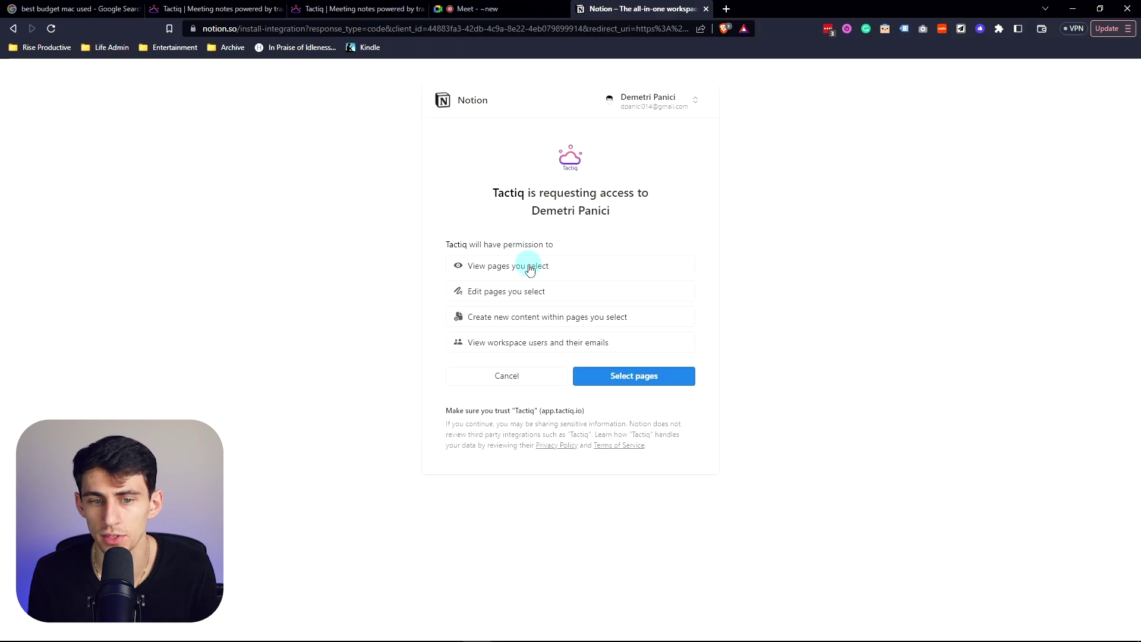
{"action": "left_click", "coordinate": [531, 270]}
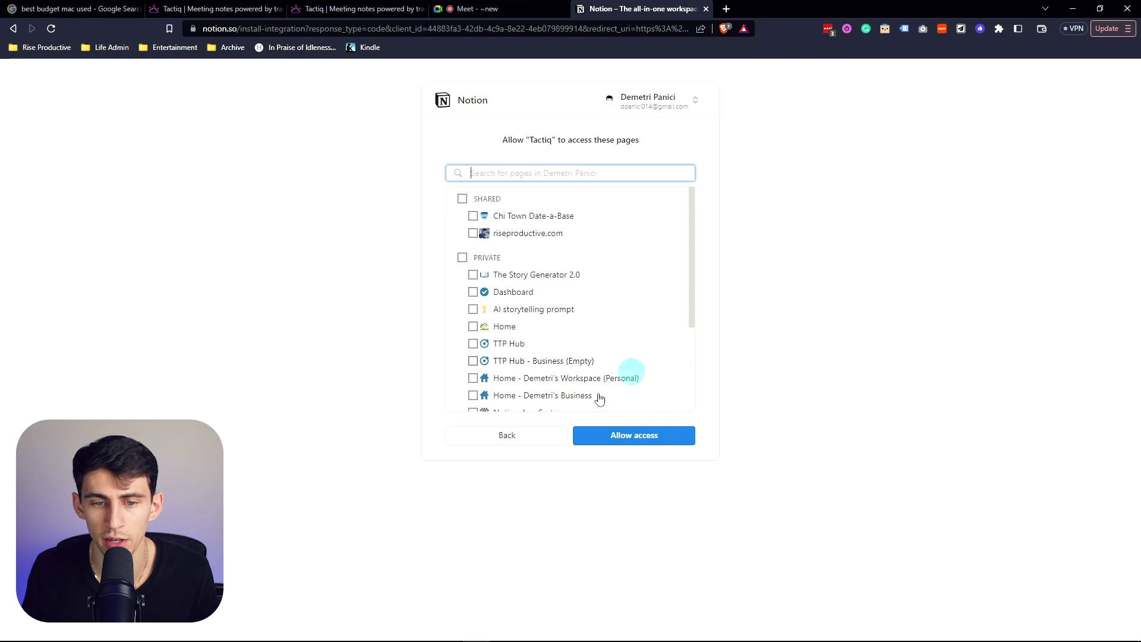
{"action": "scroll", "coordinate": [561, 314], "scroll_direction": "down", "scroll_amount": 2}
{"action": "scroll", "coordinate": [565, 316], "scroll_direction": "up", "scroll_amount": 2}
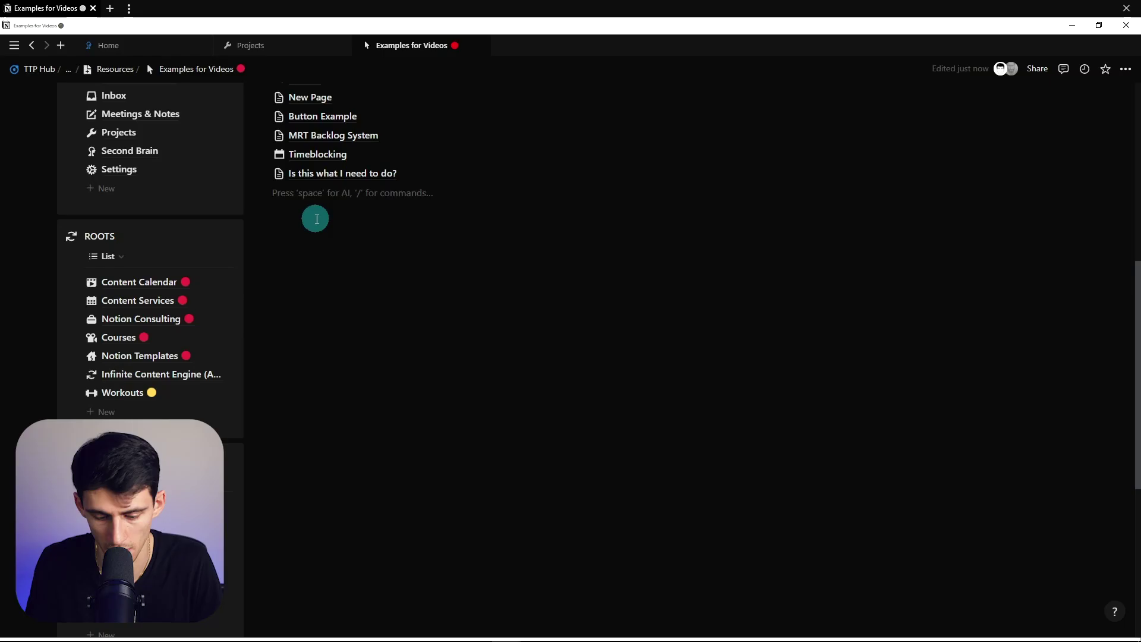
Step: Create a new Notion page 'Meeting Notes & Transcriptions' containing an inline table database
{"action": "type", "text": "/page"}
{"action": "key", "text": "Return"}
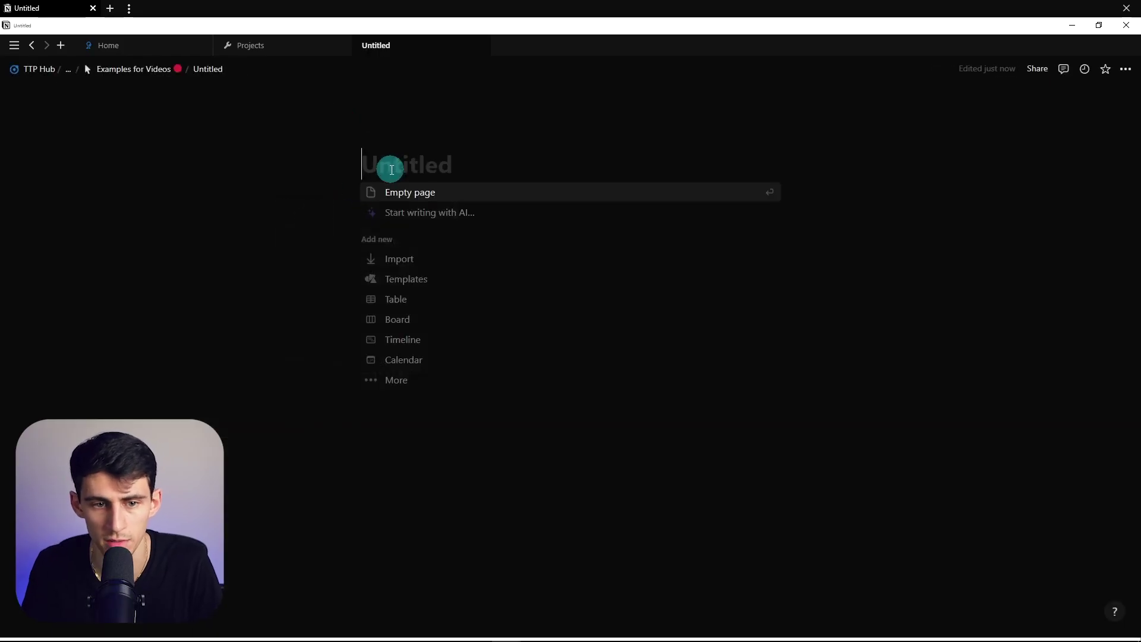
{"action": "type", "text": "T"}
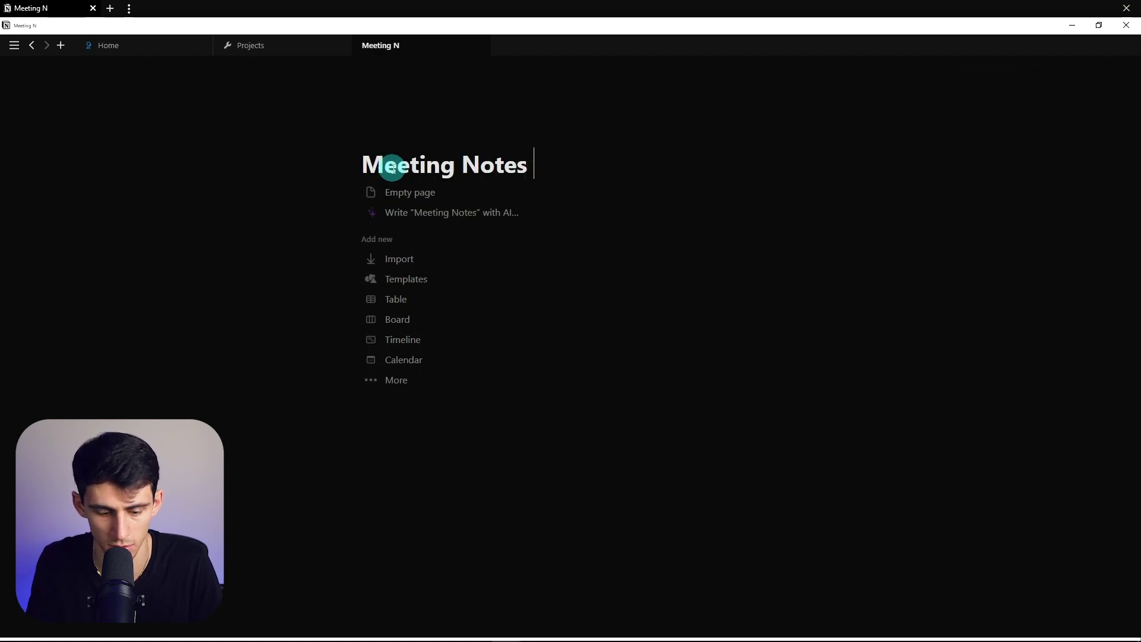
{"action": "type", "text": "eeting Notes & Transcriptions"}
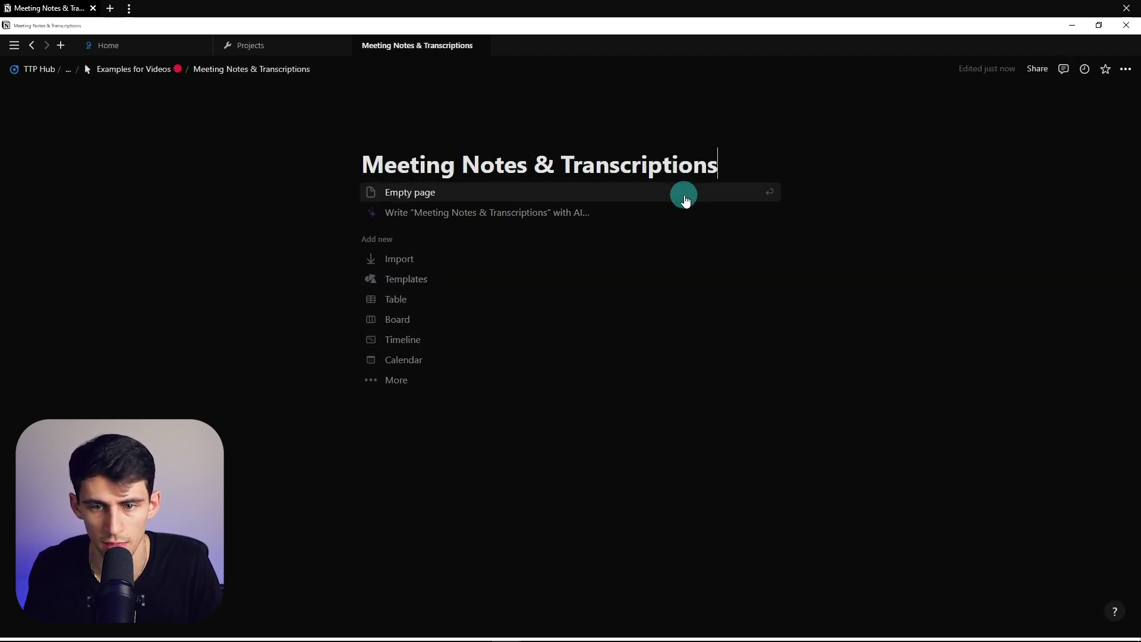
{"action": "left_click", "coordinate": [684, 195]}
{"action": "type", "text": "/data"}
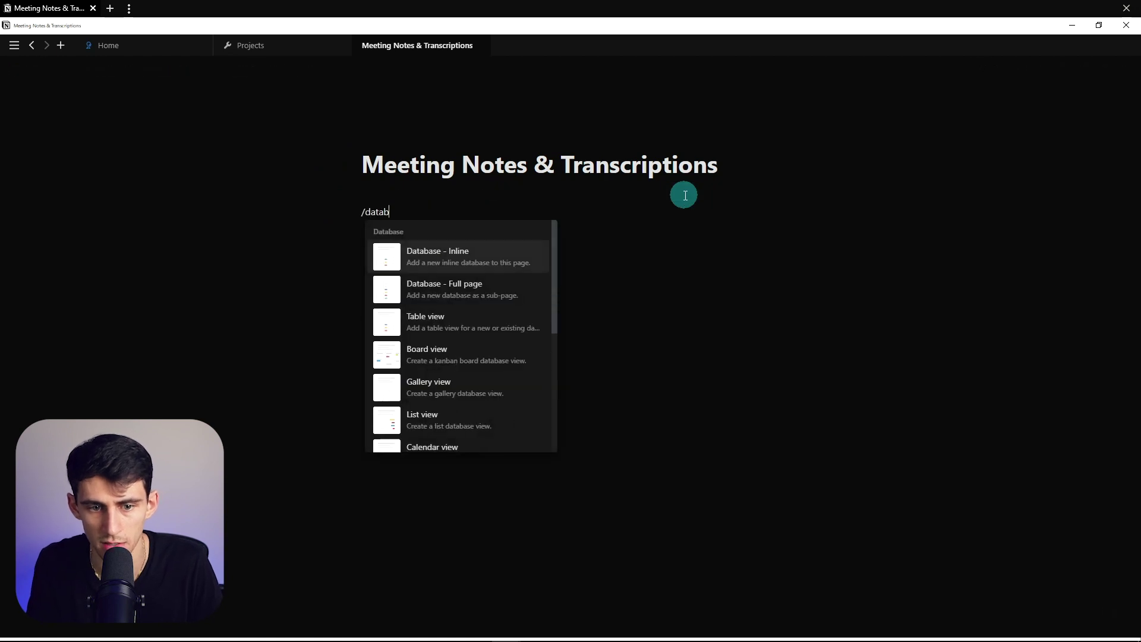
{"action": "type", "text": "b"}
{"action": "key", "text": "Return"}
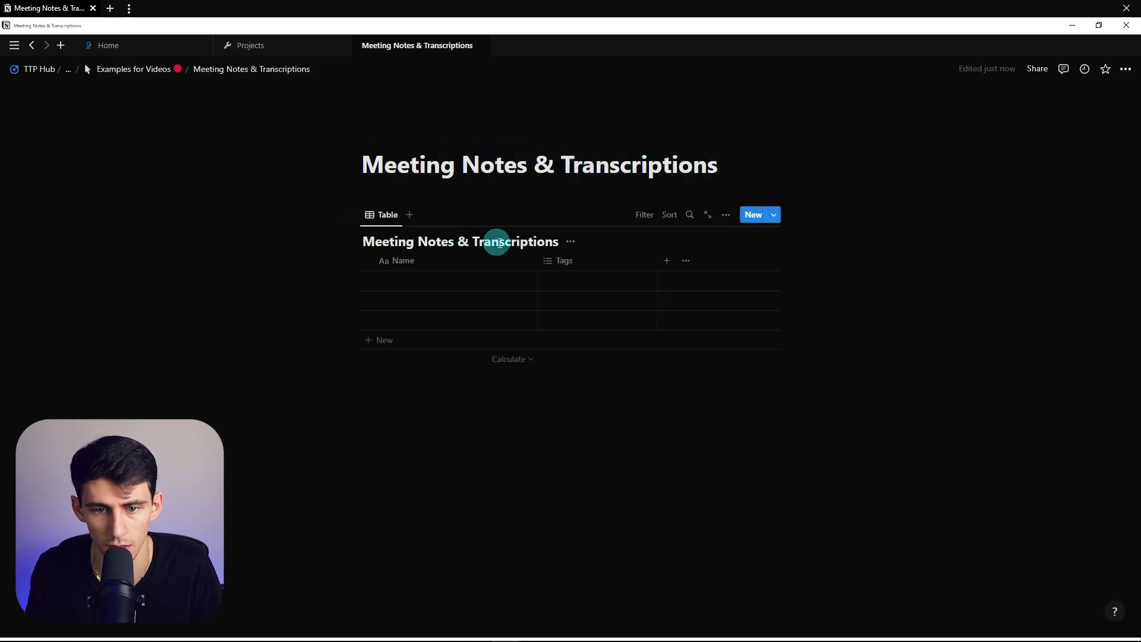
Step: Give the page a speaking-head icon and search 'meeting notes & trans' in Tactiq's access list
{"action": "left_click", "coordinate": [389, 140]}
{"action": "left_click", "coordinate": [388, 140]}
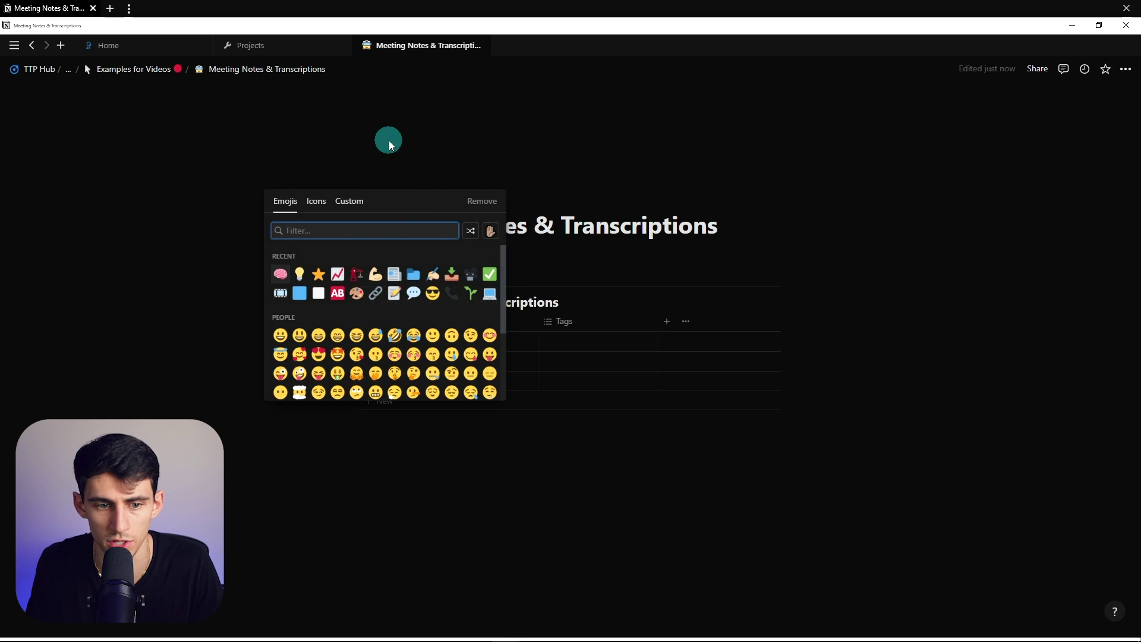
{"action": "left_click", "coordinate": [389, 141]}
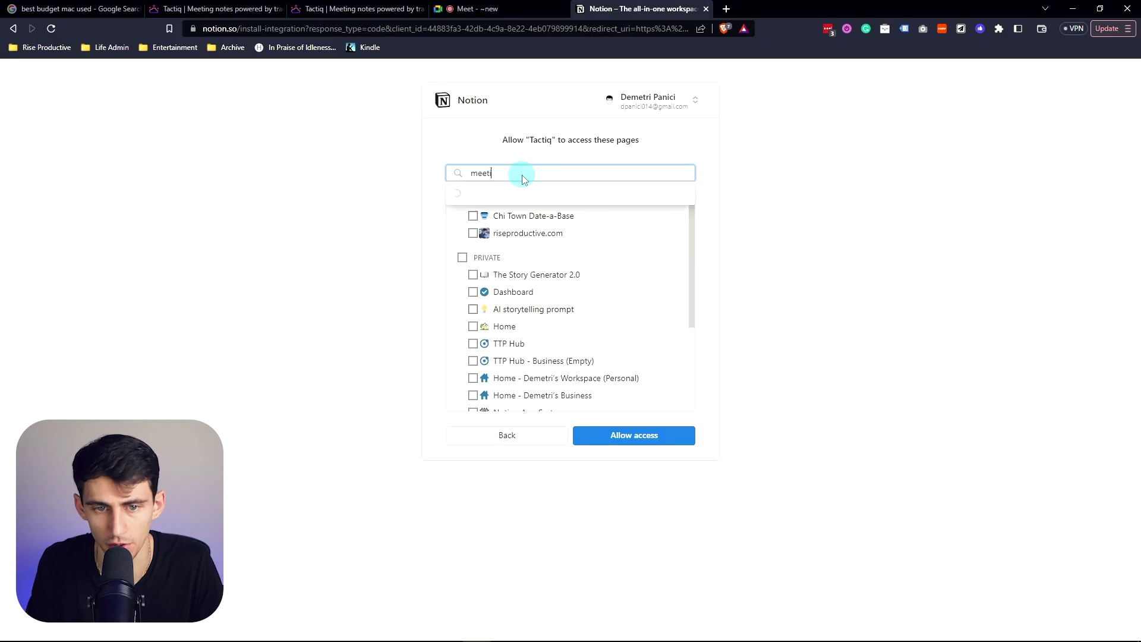
{"action": "type", "text": "ng notes & trans"}
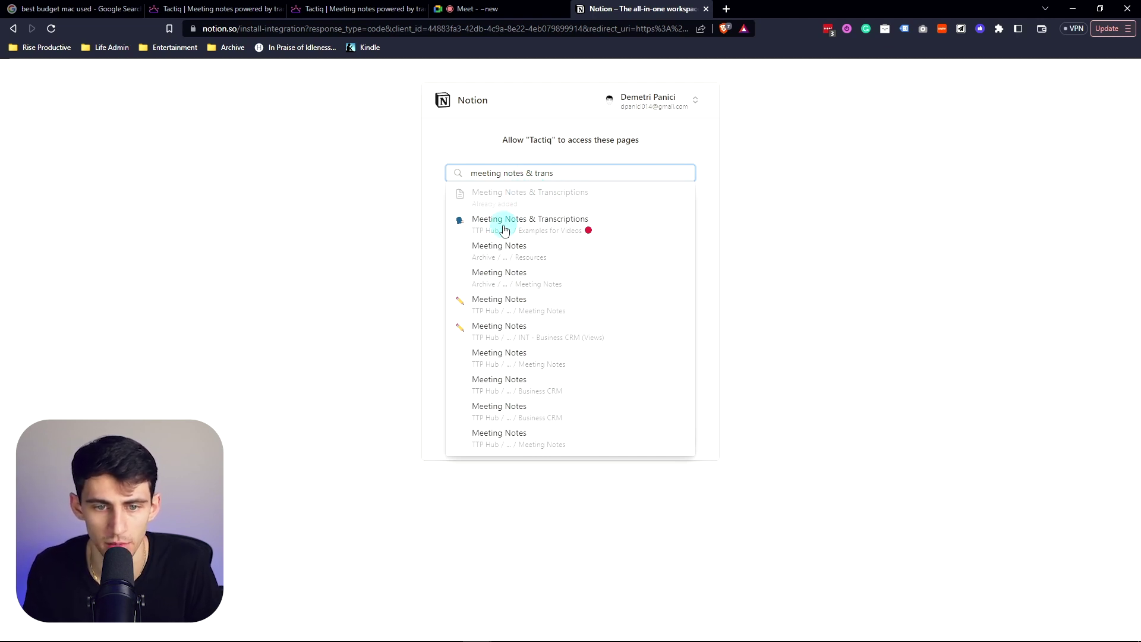
Step: Check the Meeting Notes & Transcriptions page and allow Tactiq access to it
{"action": "left_click", "coordinate": [529, 221]}
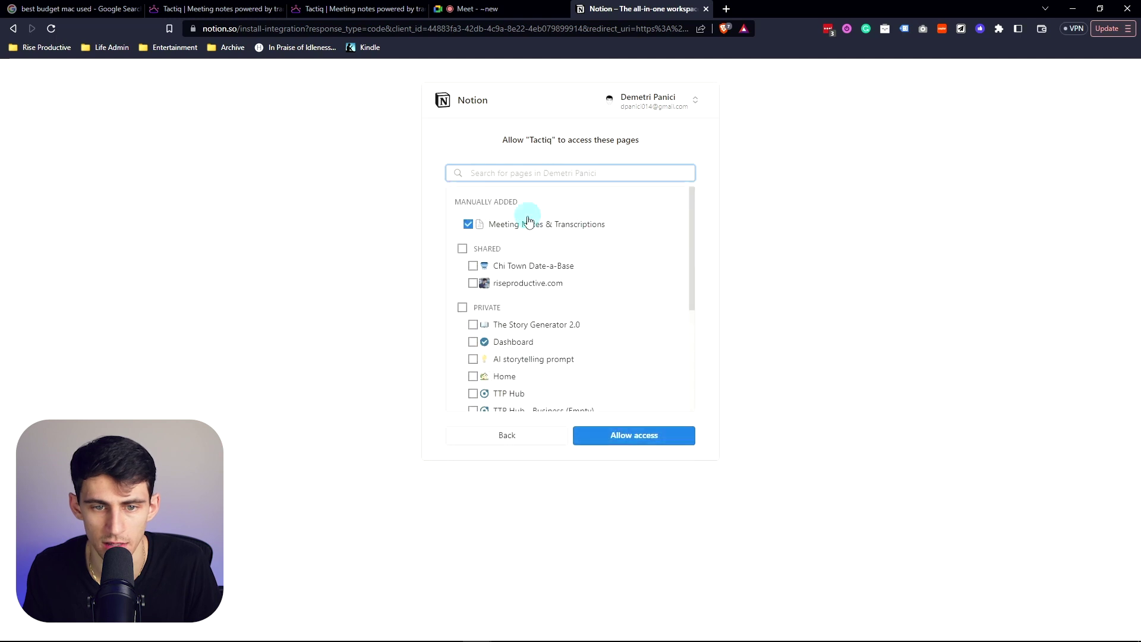
{"action": "left_click", "coordinate": [624, 434]}
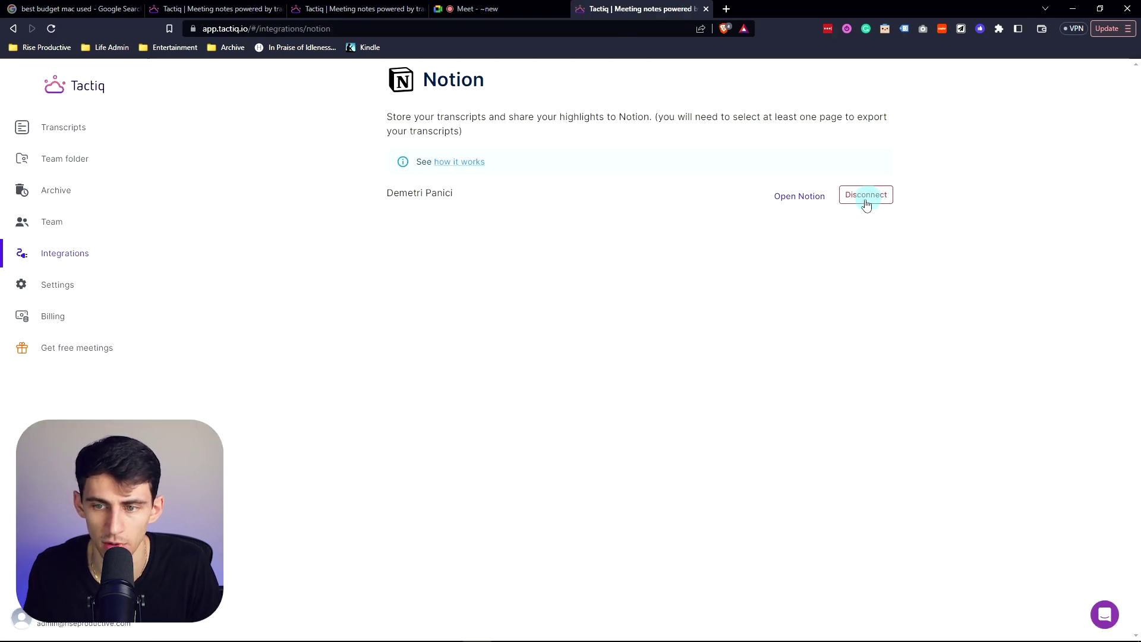
Step: Pause Tactiq's live transcription in the ongoing Google Meet call
{"action": "left_click", "coordinate": [57, 132]}
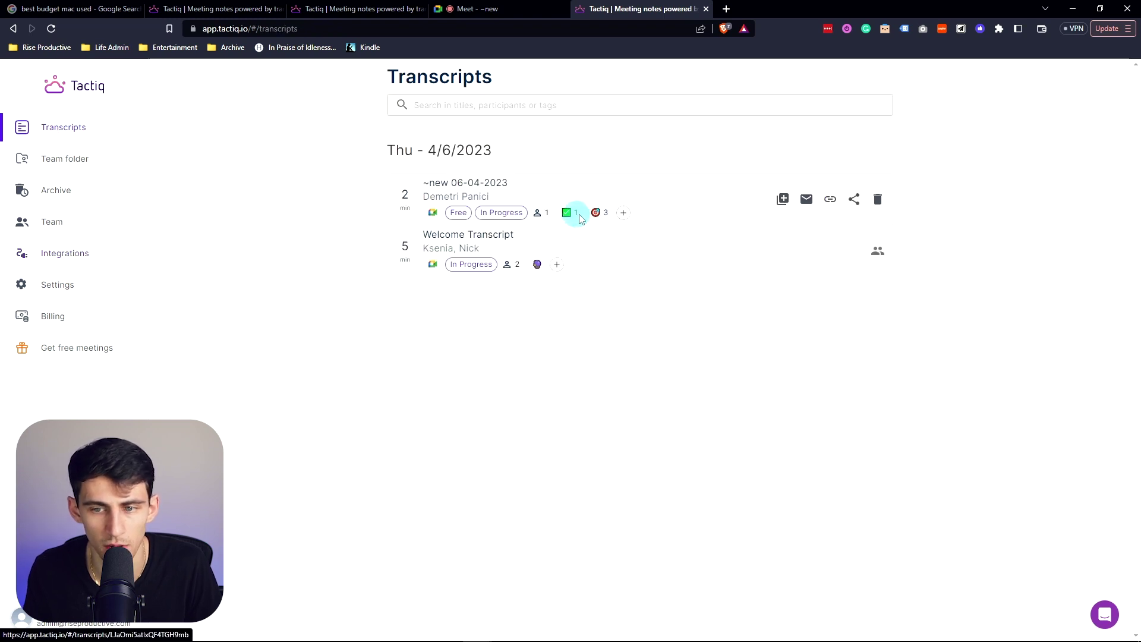
{"action": "left_click", "coordinate": [530, 7]}
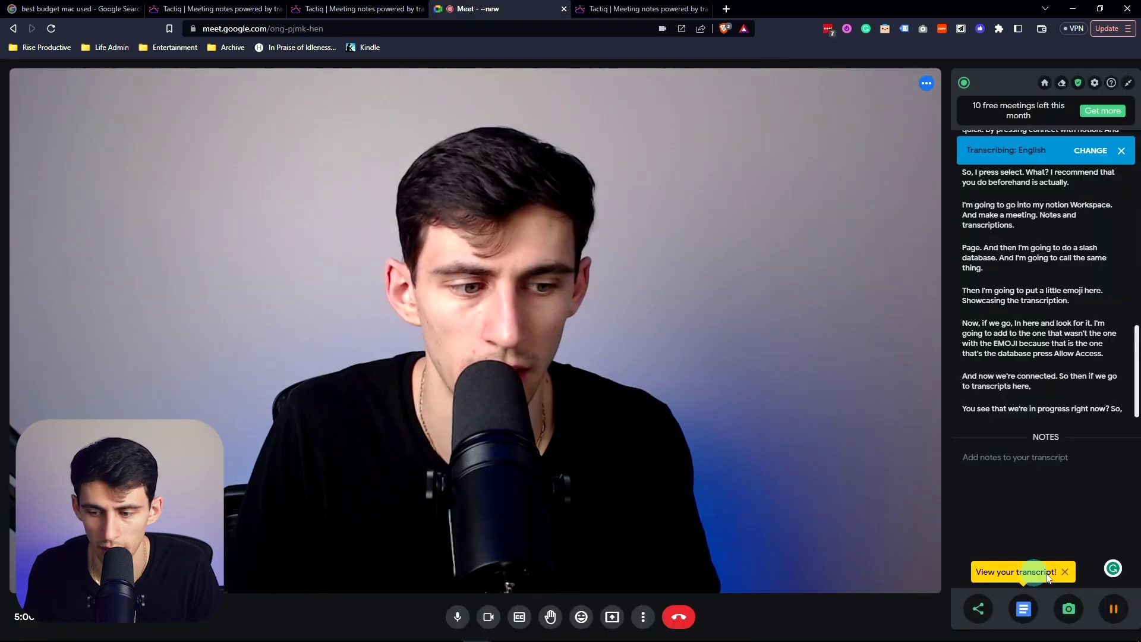
{"action": "left_click", "coordinate": [1115, 607]}
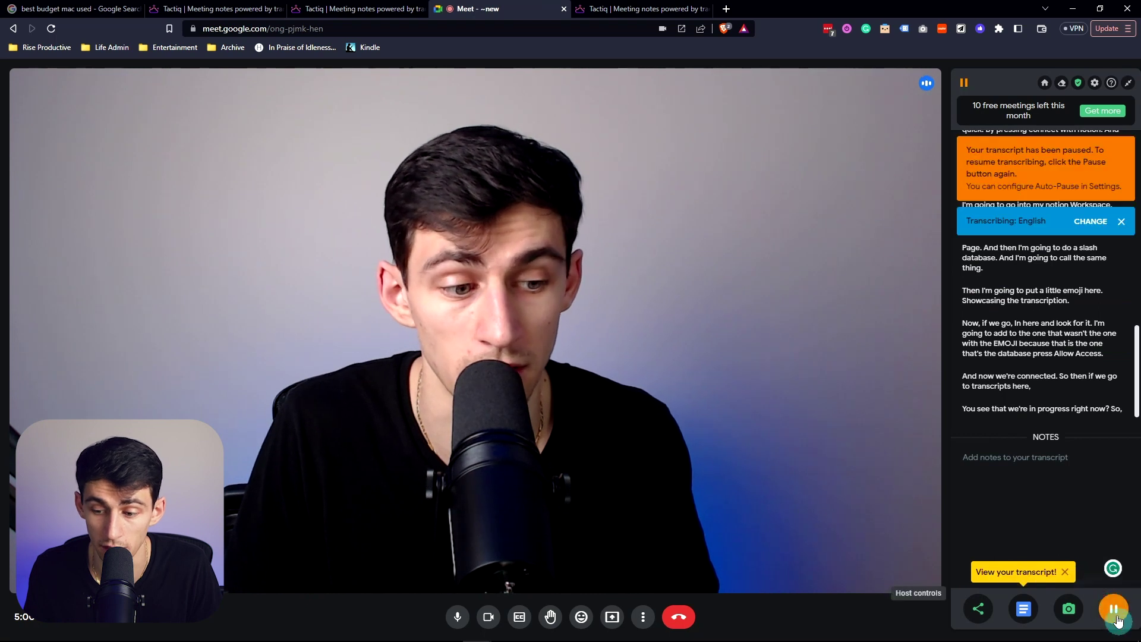
Step: Export the ~new 06-04-2023 transcript to a Notion page and open the exported page
{"action": "left_click", "coordinate": [1025, 615]}
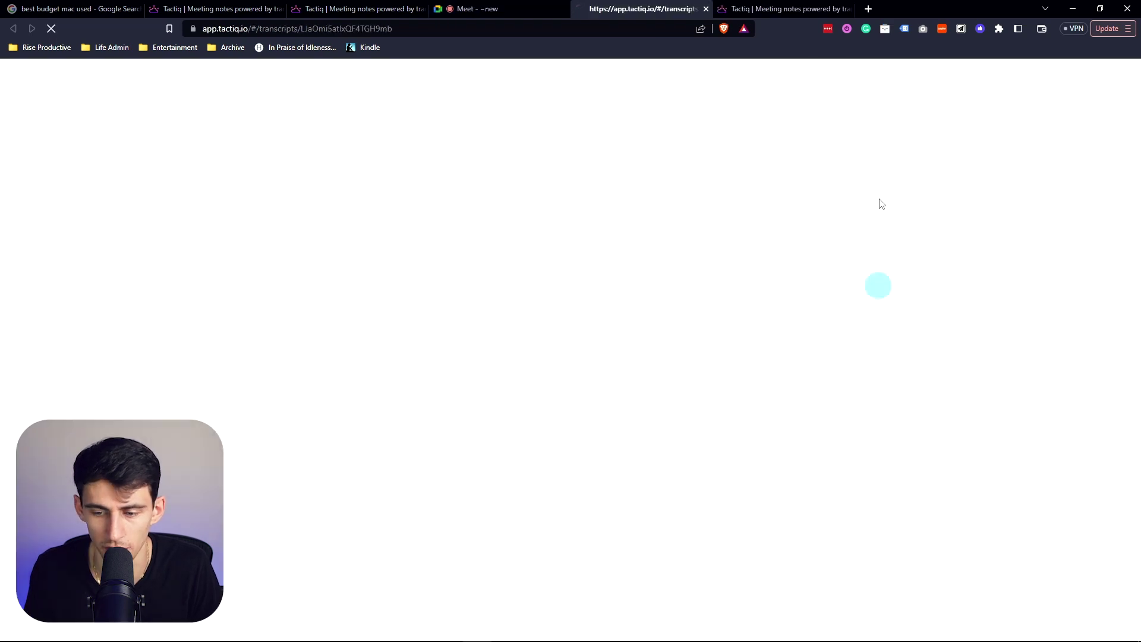
{"action": "scroll", "coordinate": [685, 323], "scroll_direction": "up", "scroll_amount": 15}
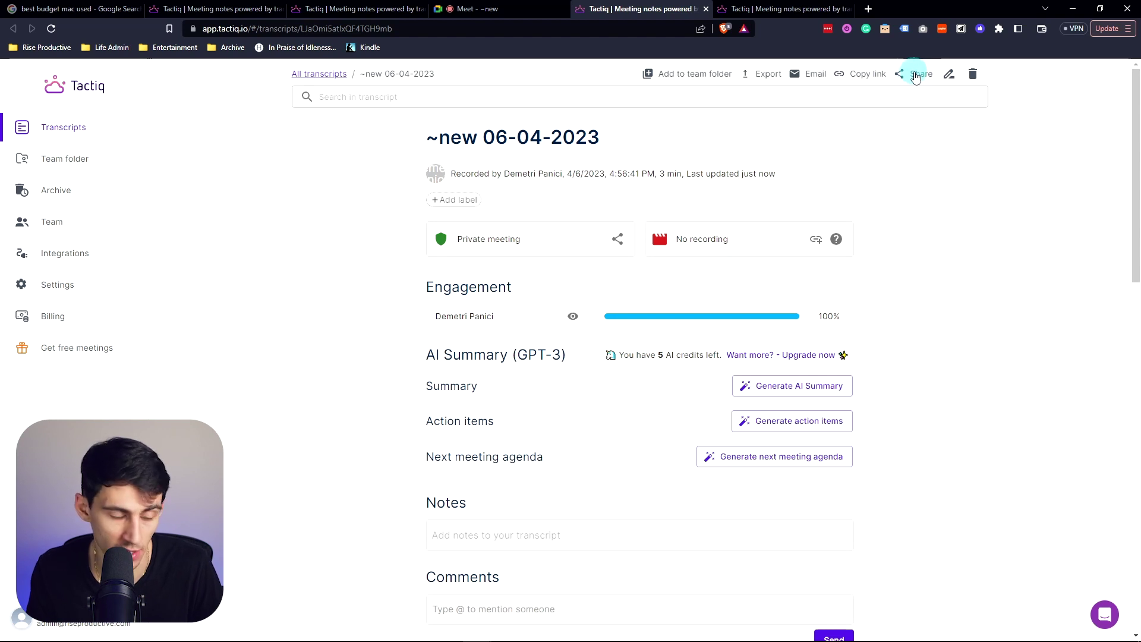
{"action": "left_click", "coordinate": [916, 79]}
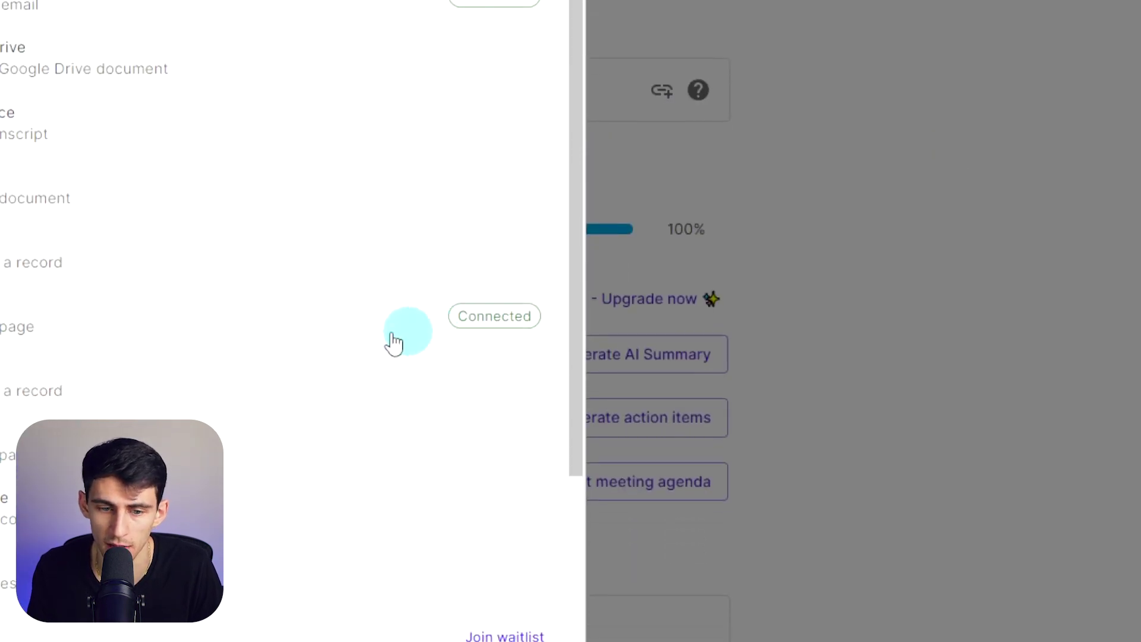
{"action": "left_click", "coordinate": [161, 321]}
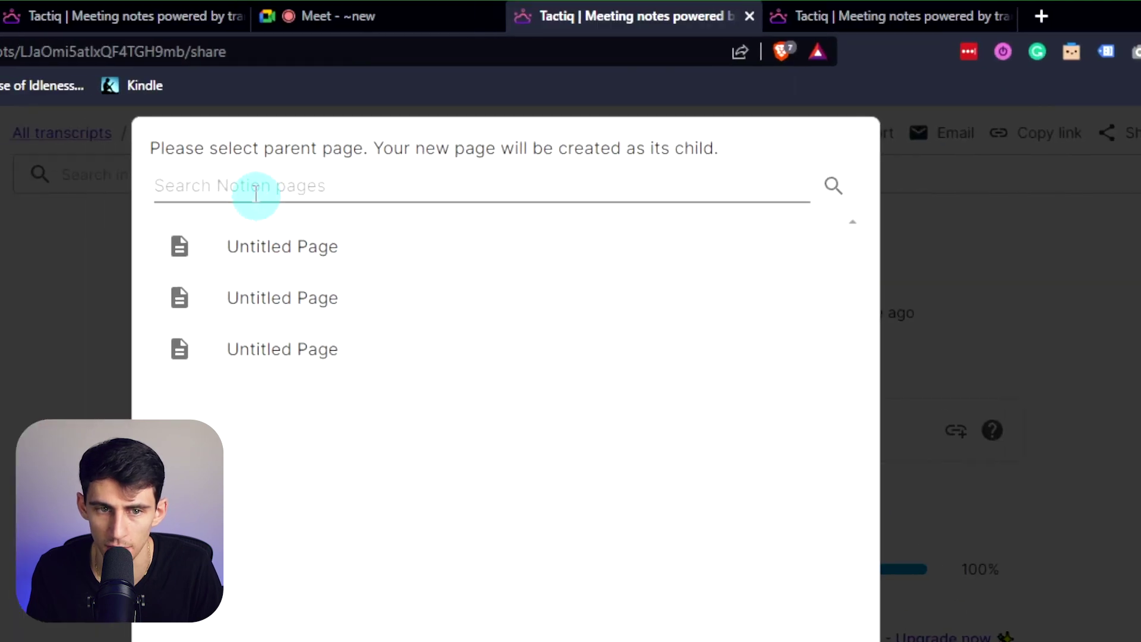
{"action": "left_click", "coordinate": [265, 139]}
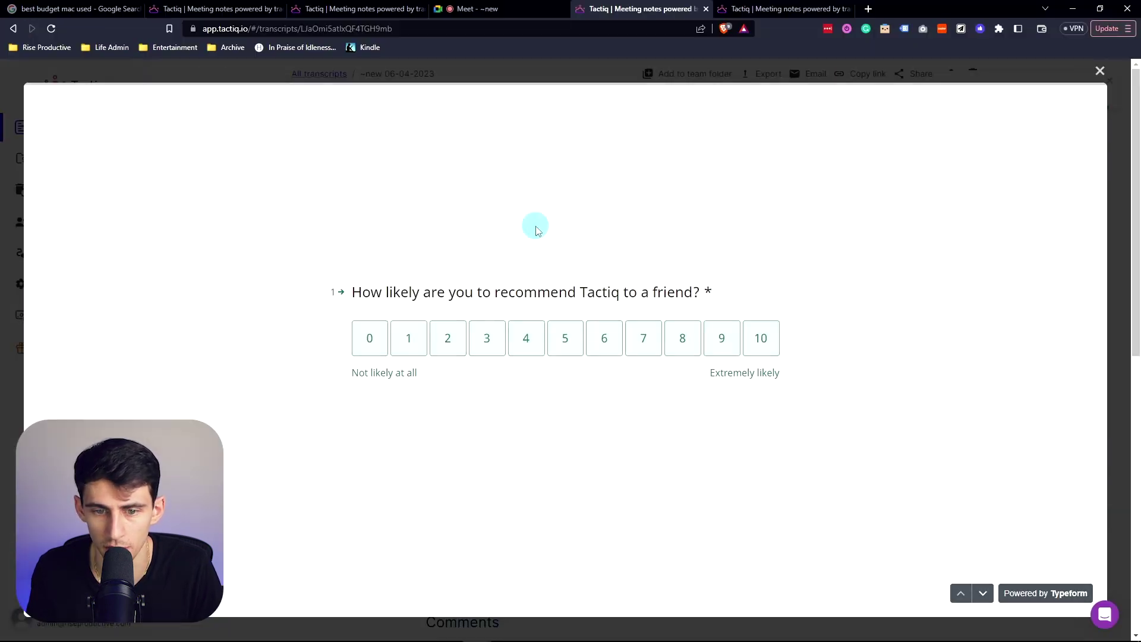
{"action": "left_click", "coordinate": [815, 238]}
{"action": "left_click", "coordinate": [837, 239]}
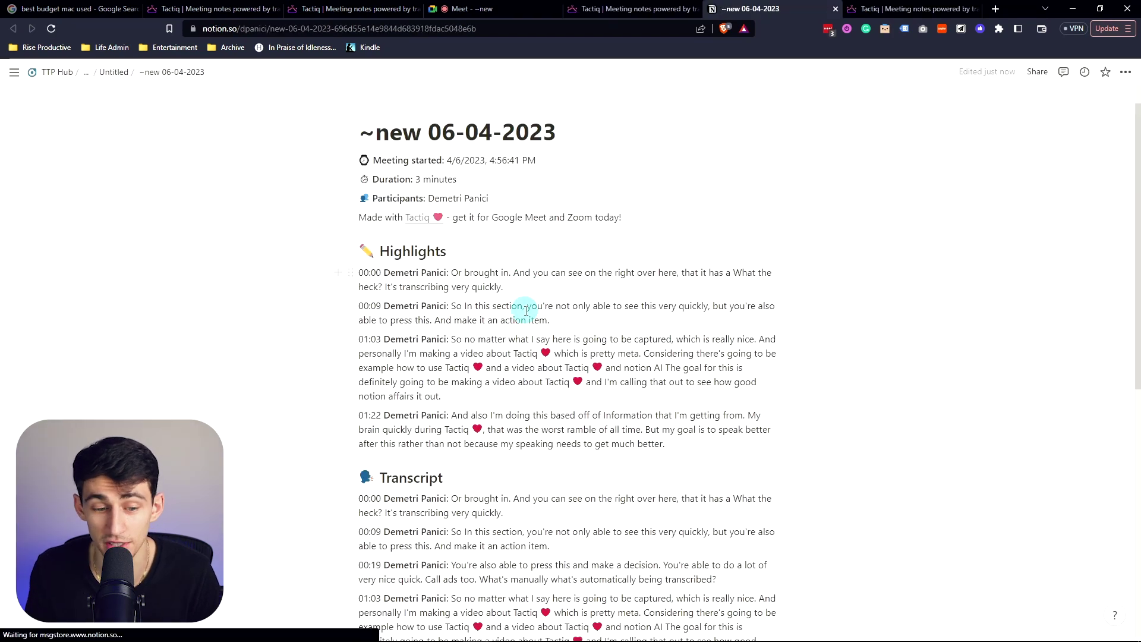
Step: Review the exported page, open its Full transcript link, then add an empty line below References
{"action": "scroll", "coordinate": [531, 315], "scroll_direction": "down", "scroll_amount": 4}
{"action": "scroll", "coordinate": [539, 319], "scroll_direction": "up", "scroll_amount": 5}
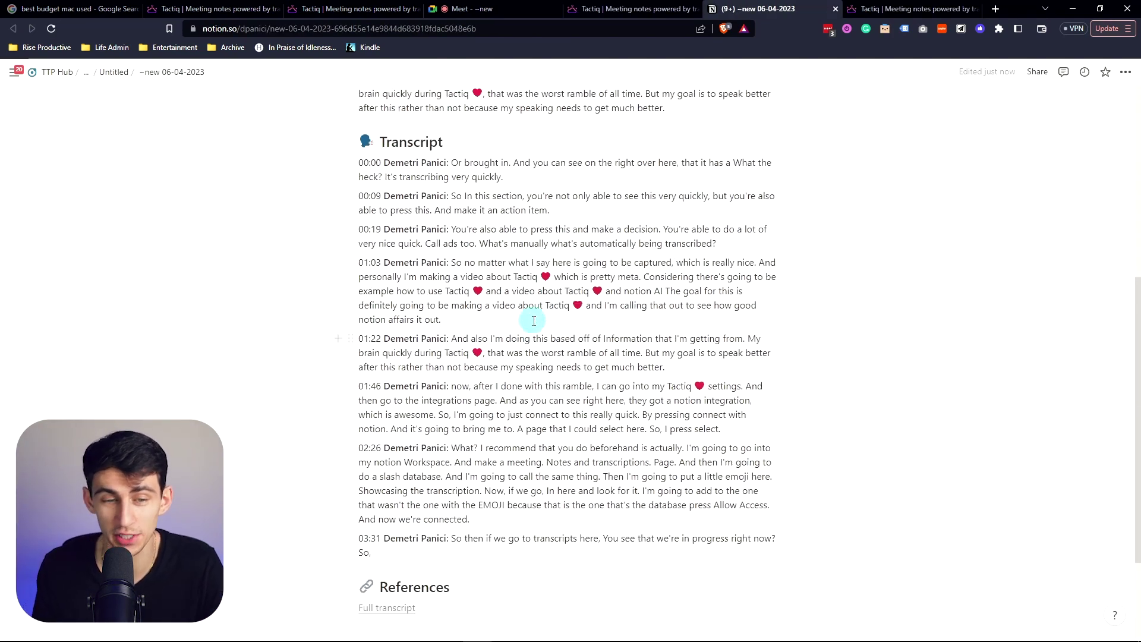
{"action": "scroll", "coordinate": [464, 285], "scroll_direction": "down", "scroll_amount": 9}
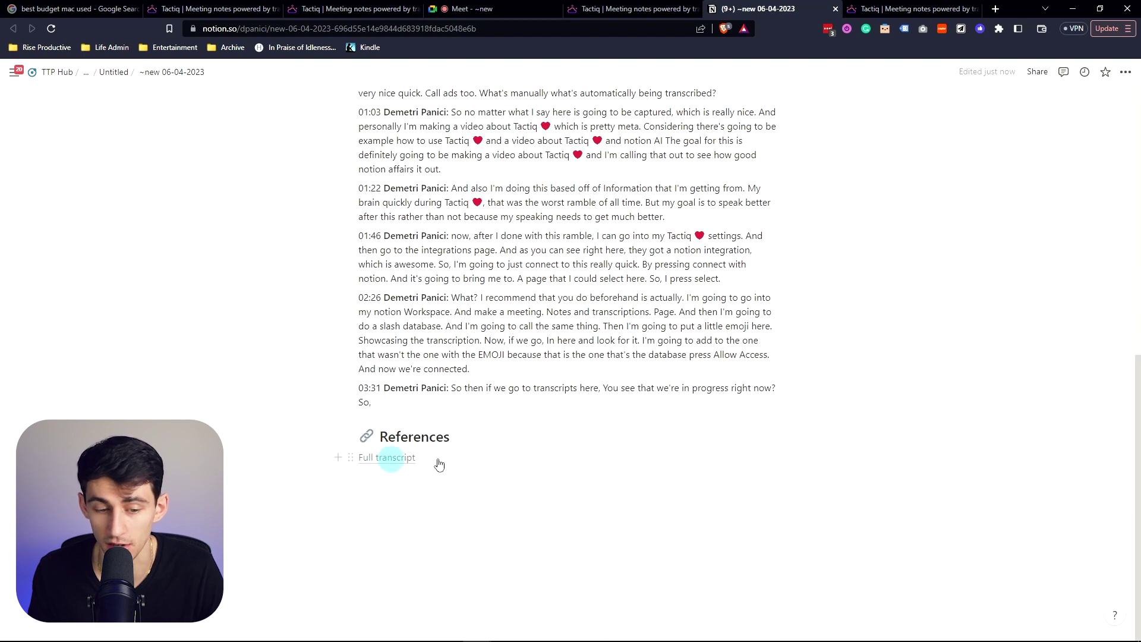
{"action": "left_click", "coordinate": [398, 459]}
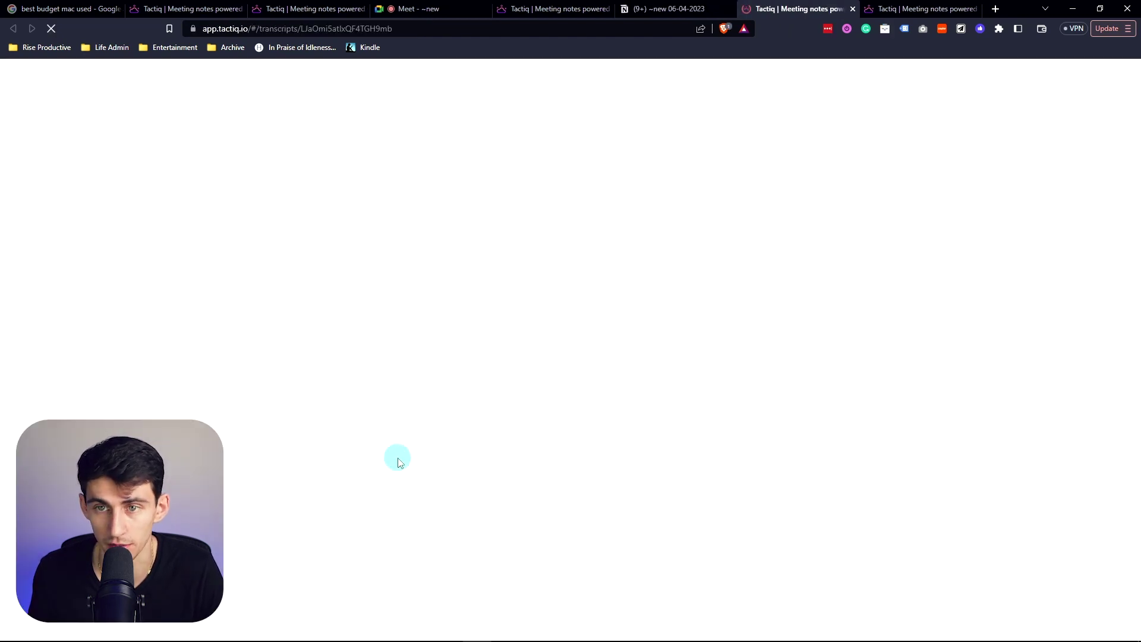
{"action": "key", "text": "ctrl+shift+Tab"}
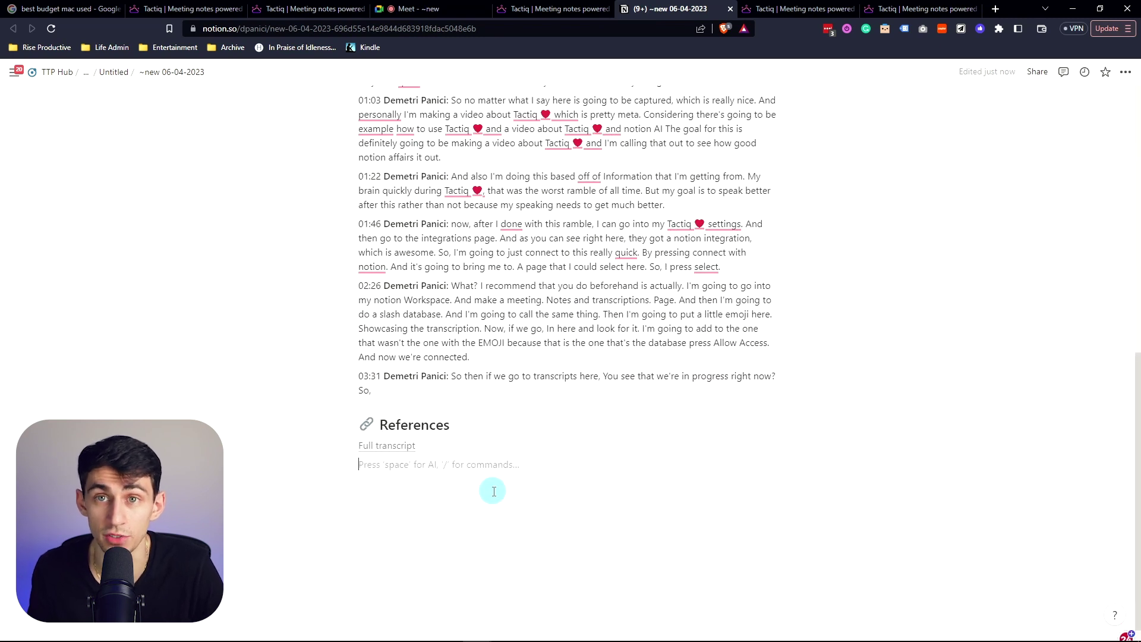
{"action": "key", "text": "Return"}
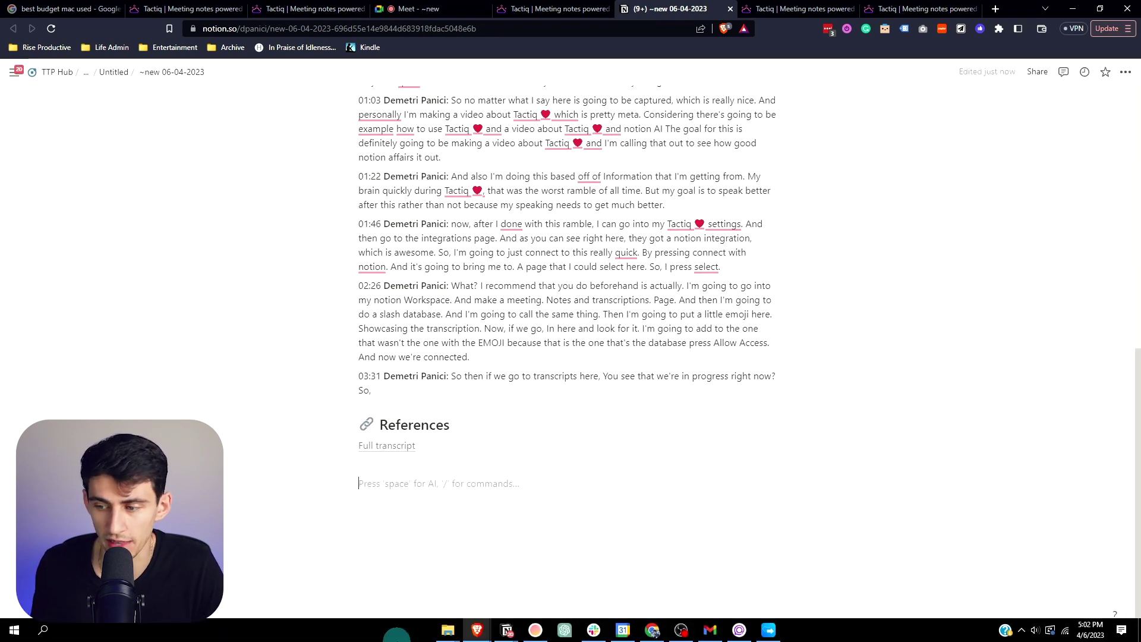
Step: Insert Notion AI's four action items as a to-do checklist below References
{"action": "scroll", "coordinate": [469, 446], "scroll_direction": "down", "scroll_amount": 1}
{"action": "left_click", "coordinate": [470, 446]}
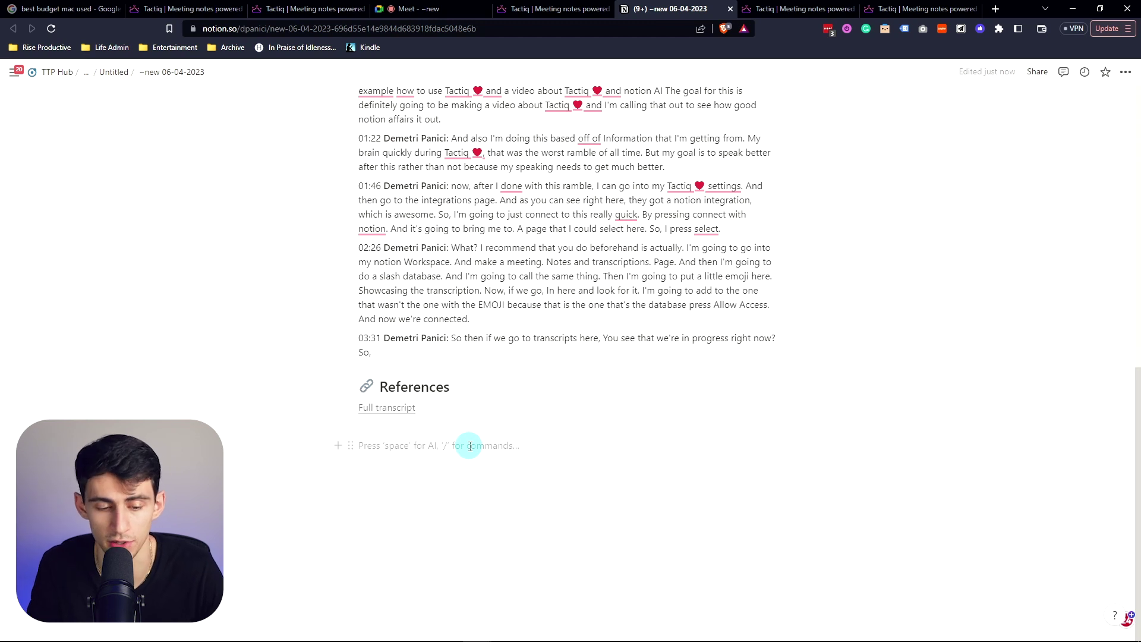
{"action": "key", "text": "space"}
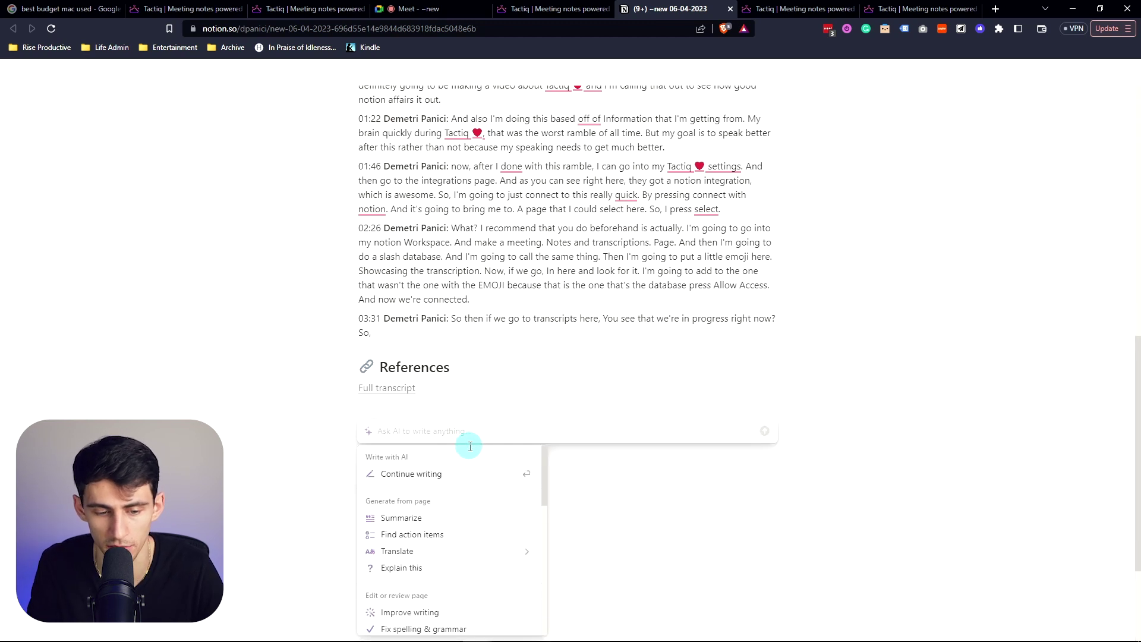
{"action": "left_click", "coordinate": [407, 536]}
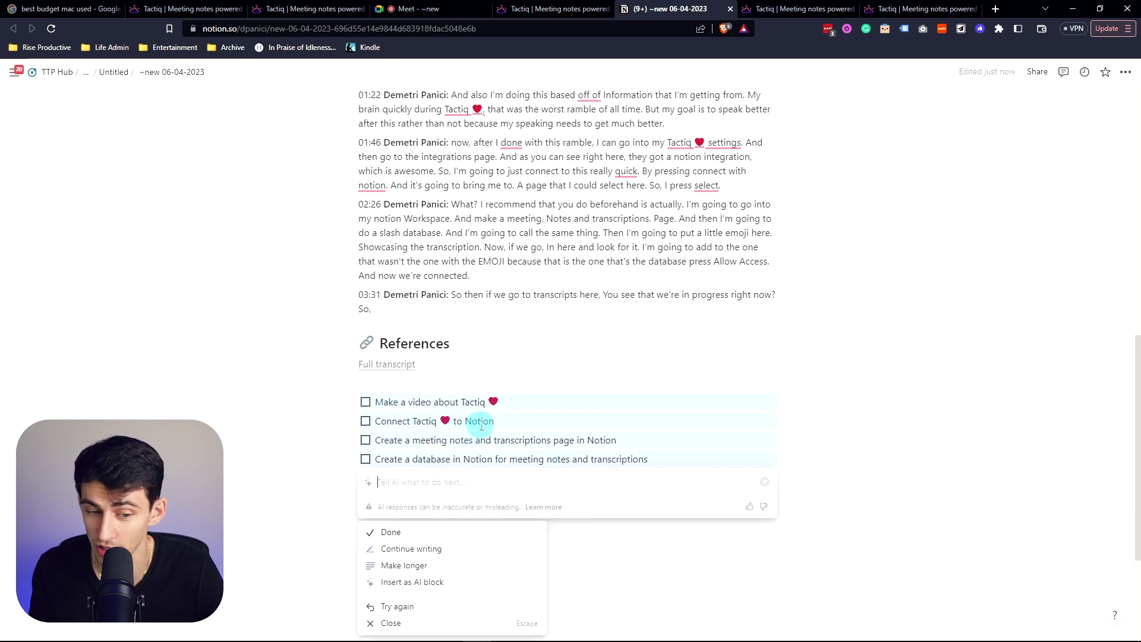
{"action": "scroll", "coordinate": [480, 423], "scroll_direction": "down", "scroll_amount": 1}
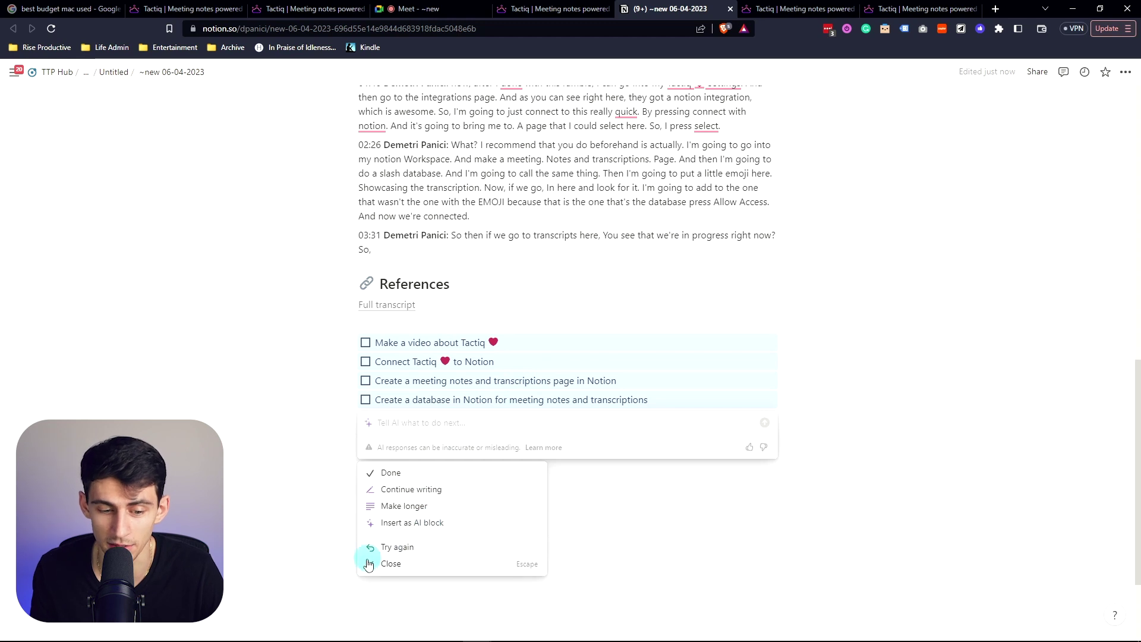
{"action": "key", "text": "Escape"}
Step: Add a new line below the to-dos and call up Notion AI there
{"action": "left_click", "coordinate": [694, 445]}
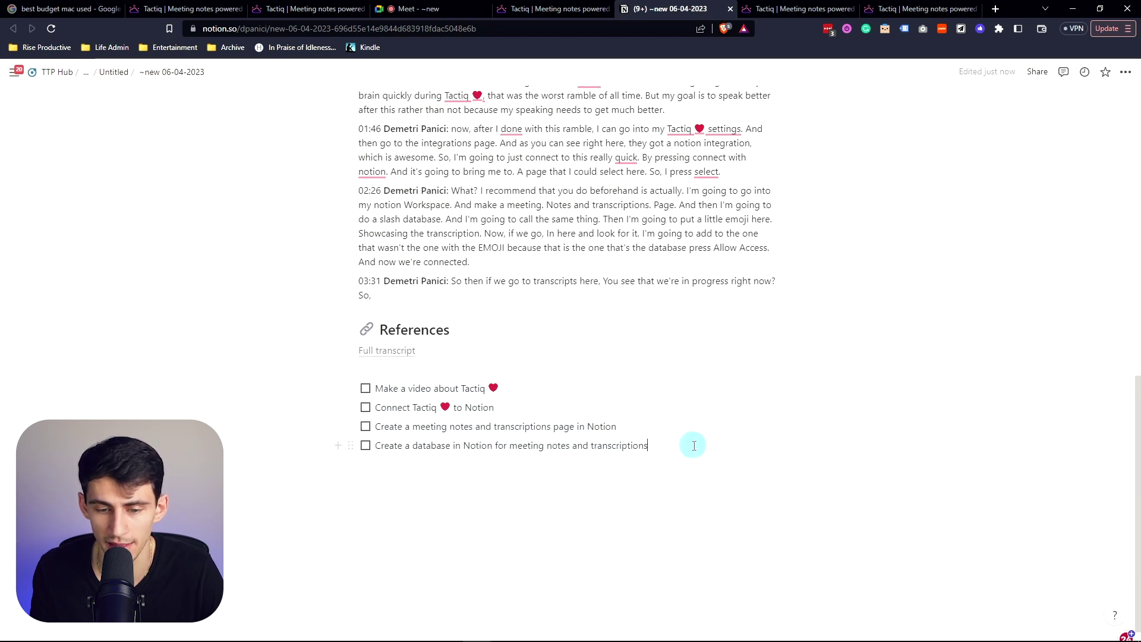
{"action": "key", "text": "Return"}
{"action": "key", "text": "space"}
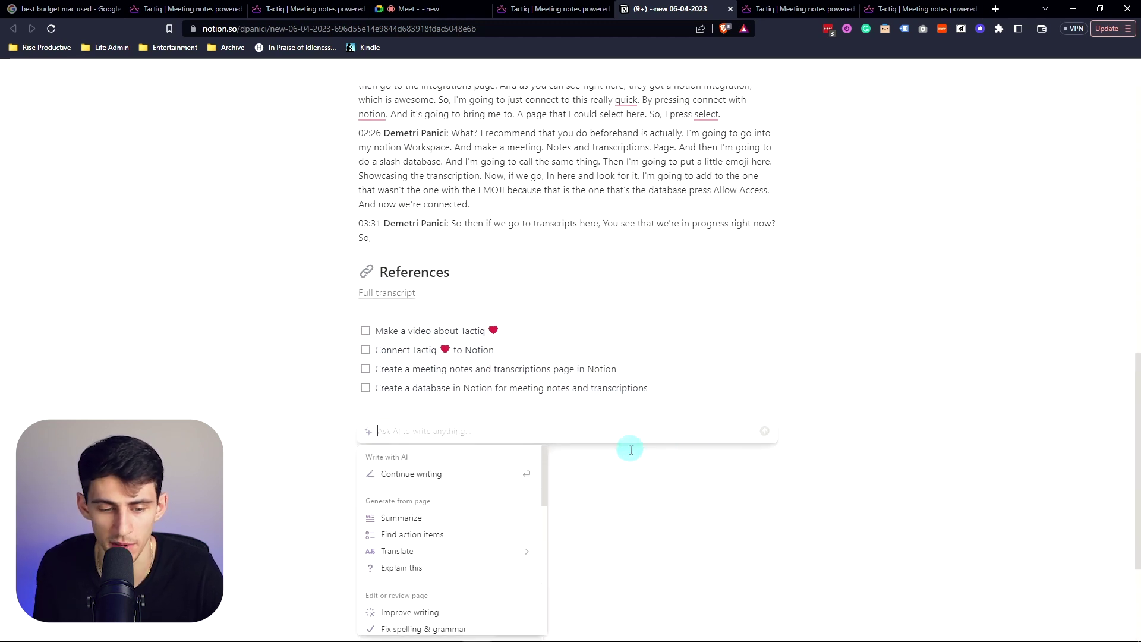
Step: Keep Notion AI's meeting summary paragraph below the checklist, then call up Ask AI on an empty line
{"action": "left_click", "coordinate": [405, 518]}
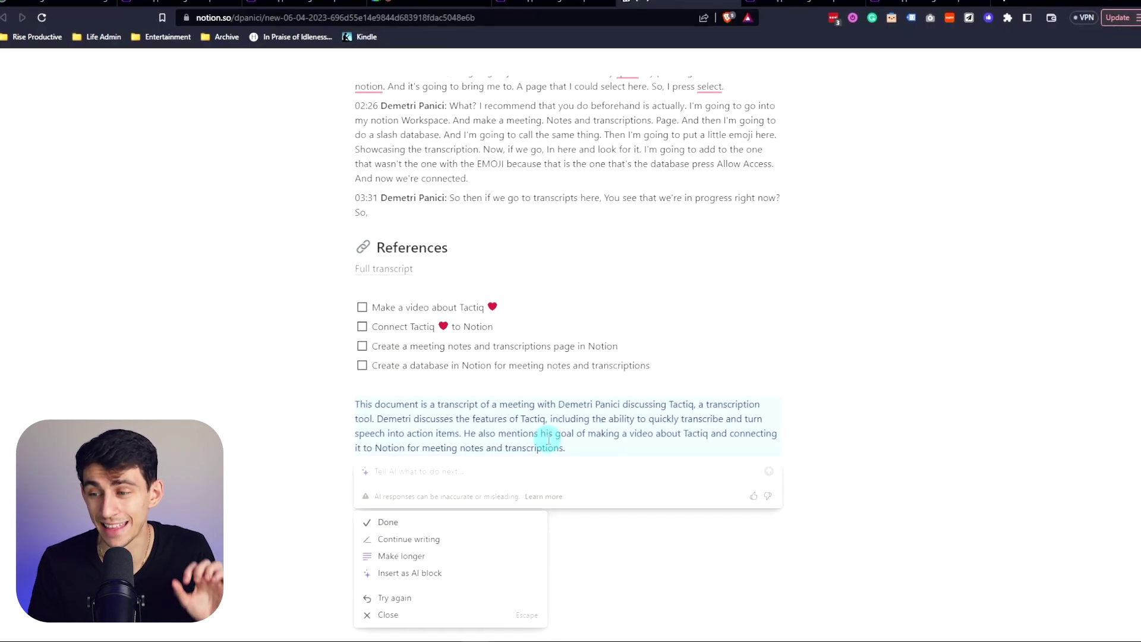
{"action": "key", "text": "Return"}
{"action": "scroll", "coordinate": [533, 397], "scroll_direction": "up", "scroll_amount": 7}
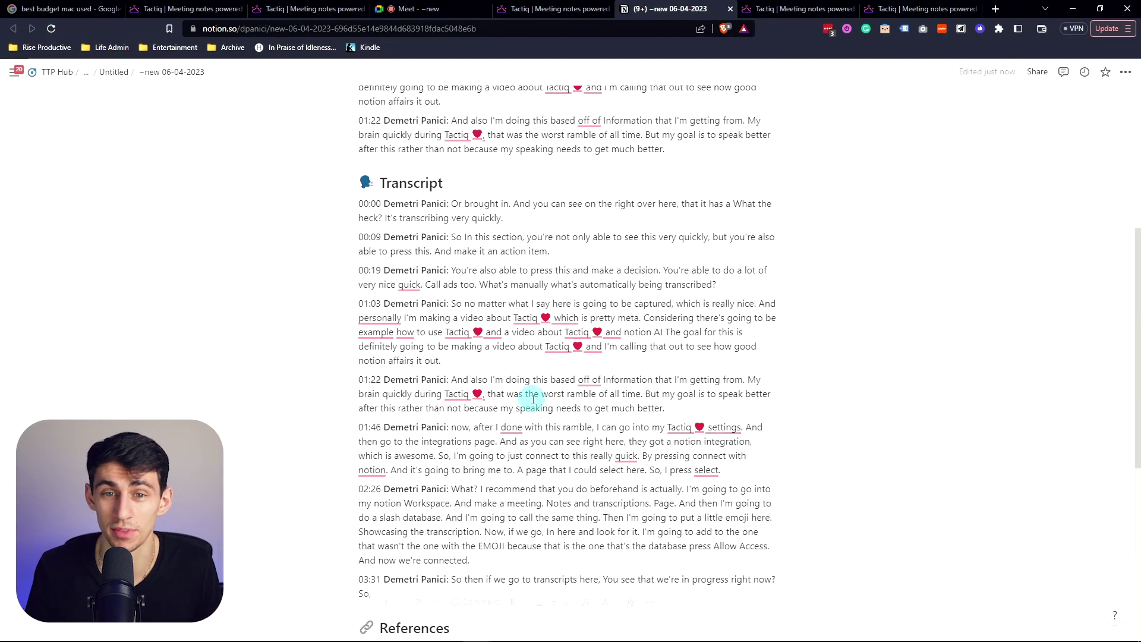
{"action": "scroll", "coordinate": [534, 400], "scroll_direction": "up", "scroll_amount": 6}
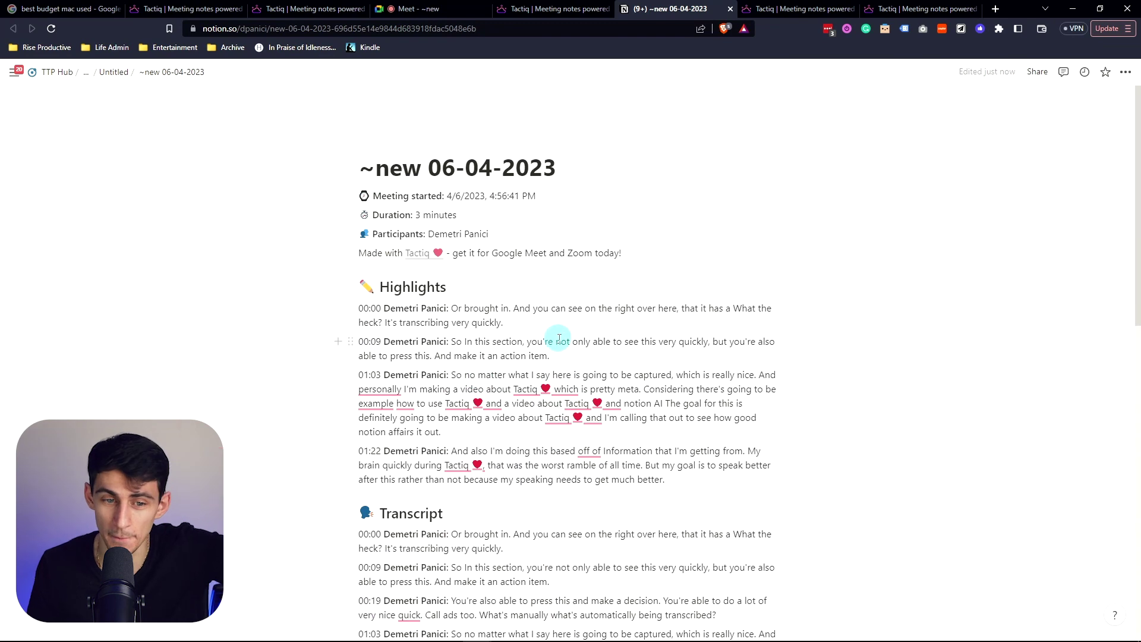
{"action": "scroll", "coordinate": [559, 325], "scroll_direction": "down", "scroll_amount": 20}
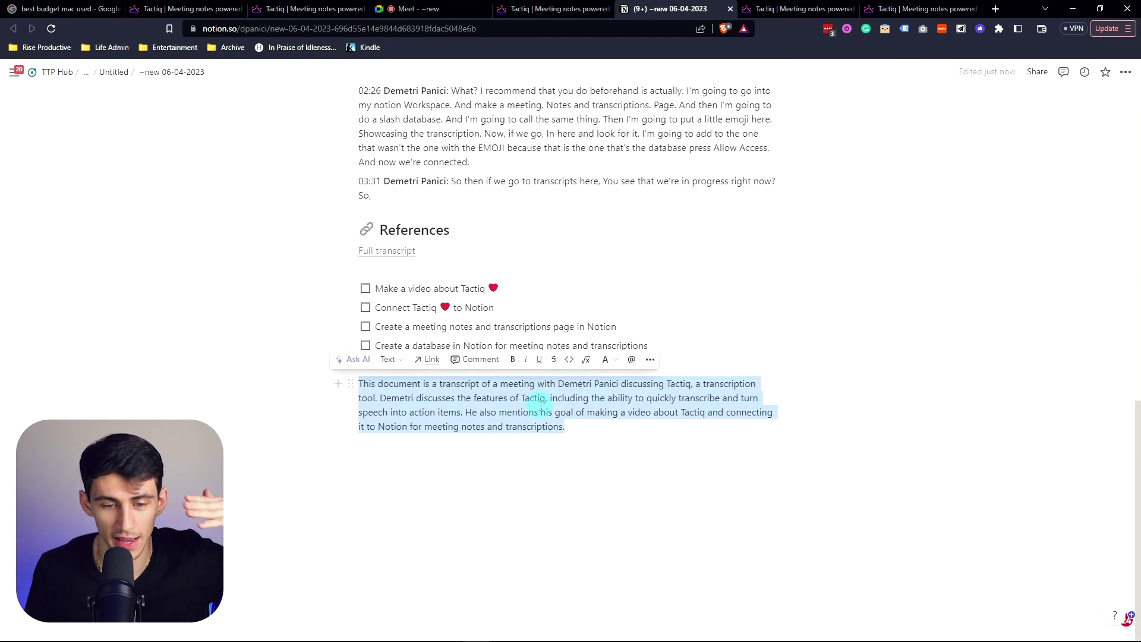
{"action": "left_click", "coordinate": [541, 406]}
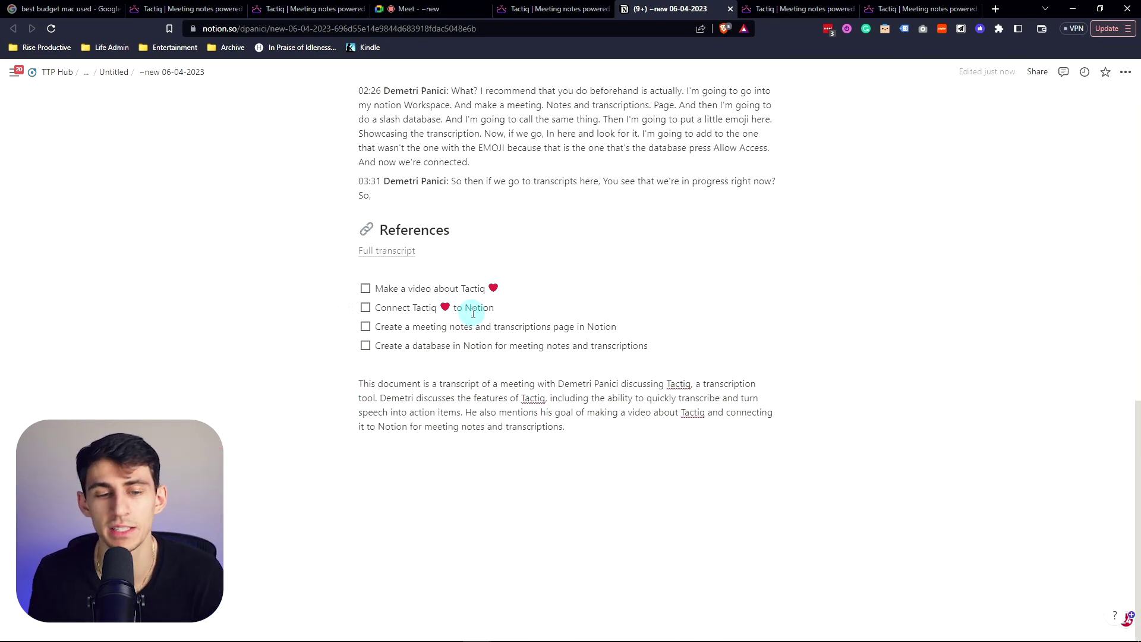
{"action": "scroll", "coordinate": [624, 389], "scroll_direction": "up", "scroll_amount": 20}
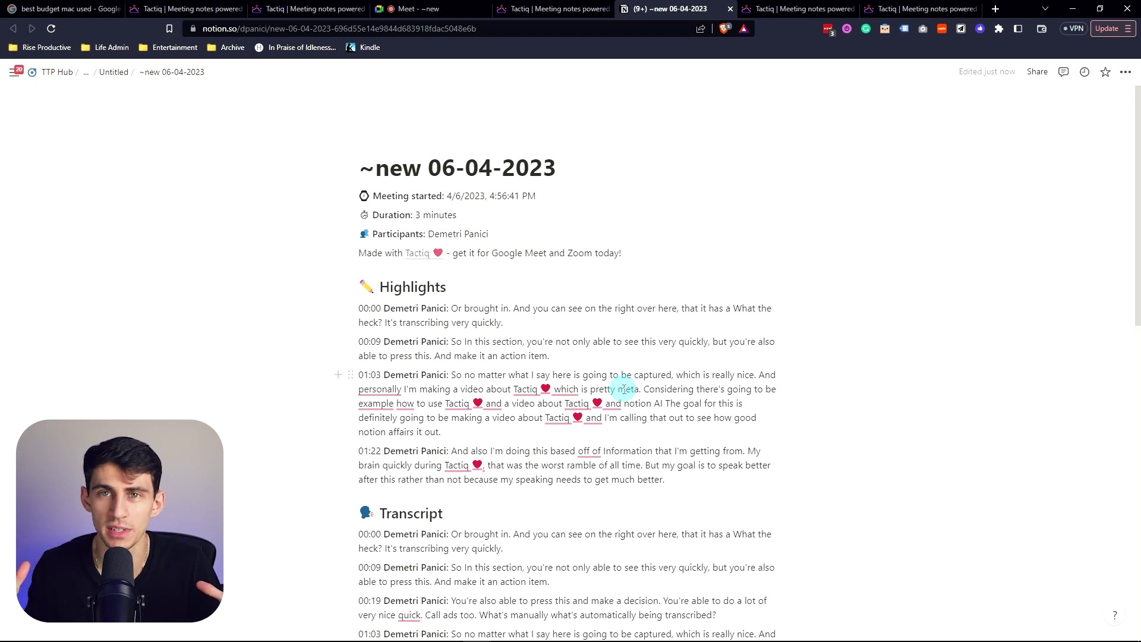
{"action": "scroll", "coordinate": [624, 390], "scroll_direction": "down", "scroll_amount": 20}
{"action": "key", "text": "space"}
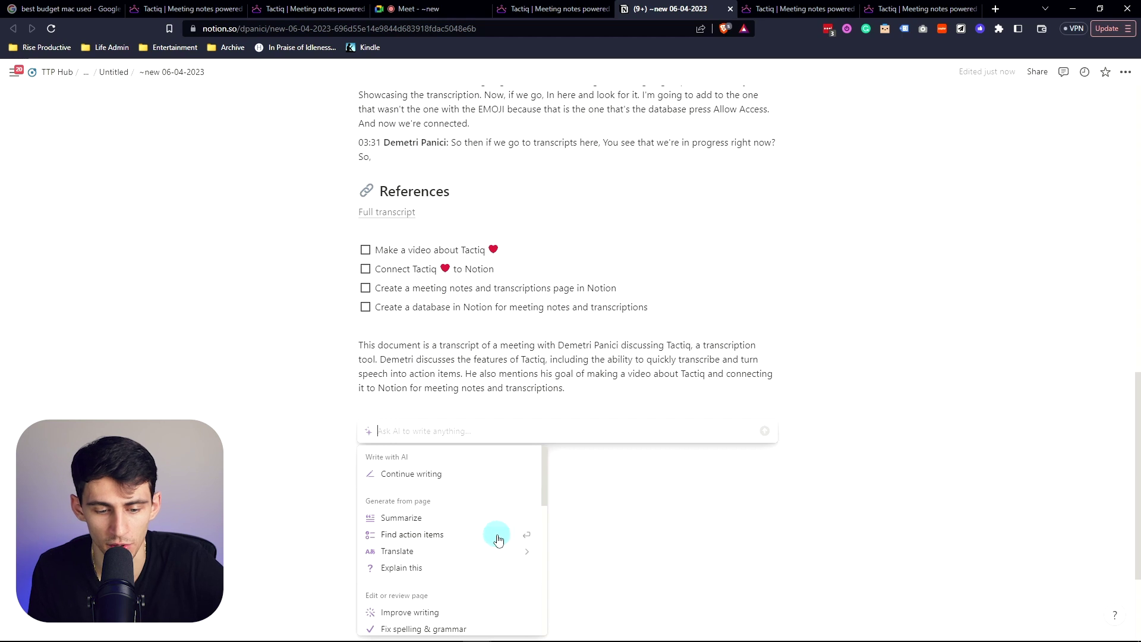
Step: Ask Notion AI 'how can i accomplish these tasks?' about the four to-dos and insert its answer below them
{"action": "key", "text": "Escape"}
{"action": "left_click_drag", "start_coordinate": [650, 326], "coordinate": [365, 261]}
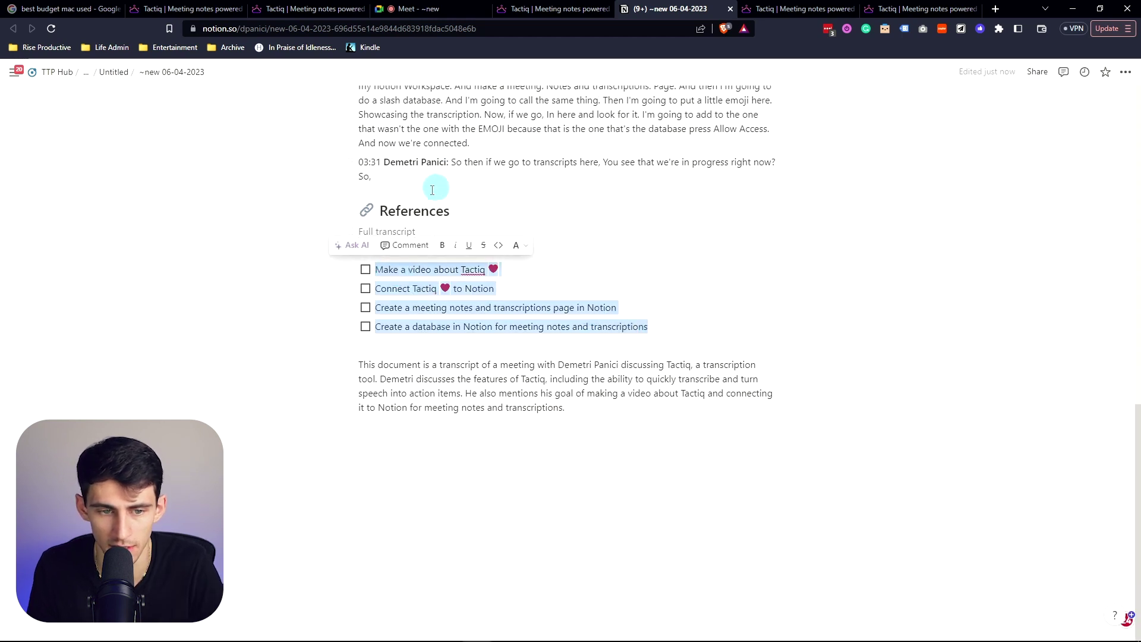
{"action": "left_click", "coordinate": [355, 245]}
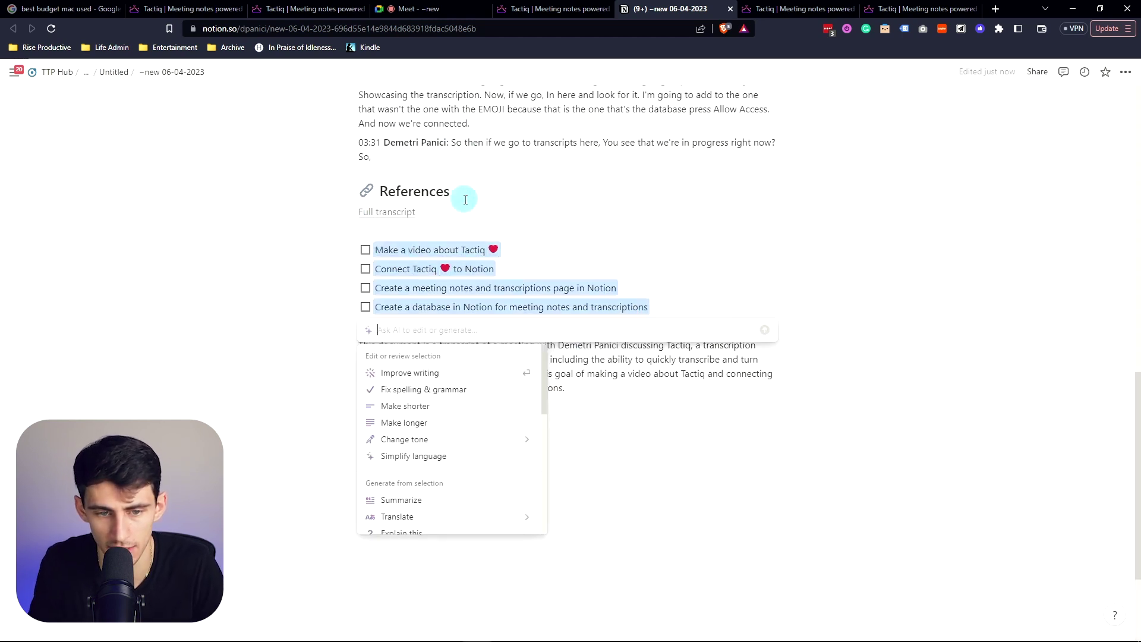
{"action": "type", "text": "how can i acc"}
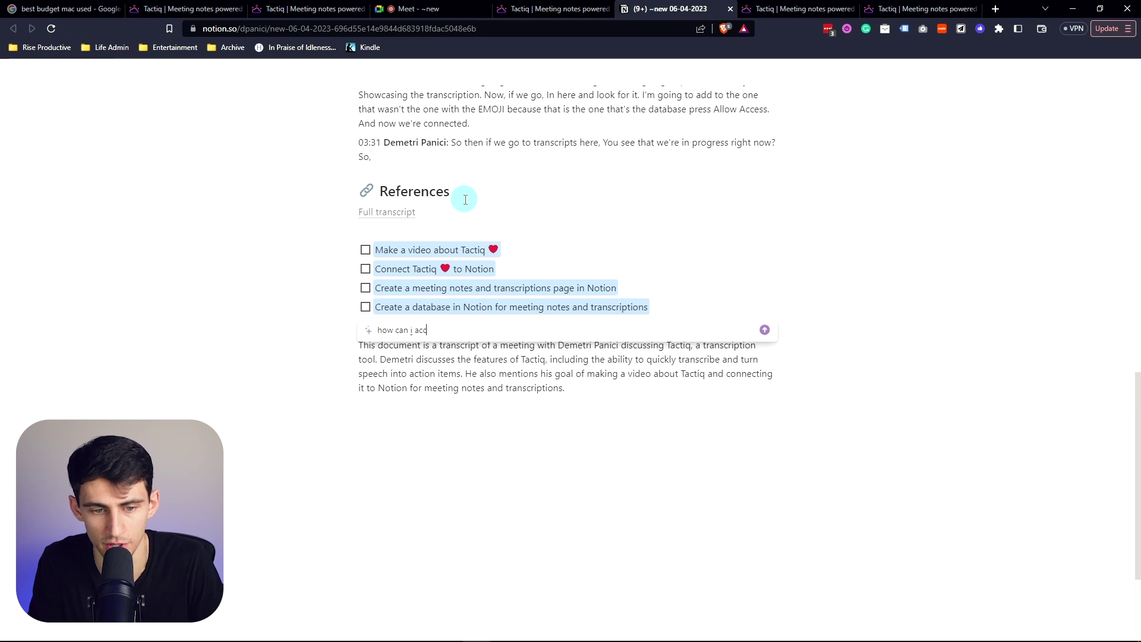
{"action": "type", "text": "omplish these tasks?"}
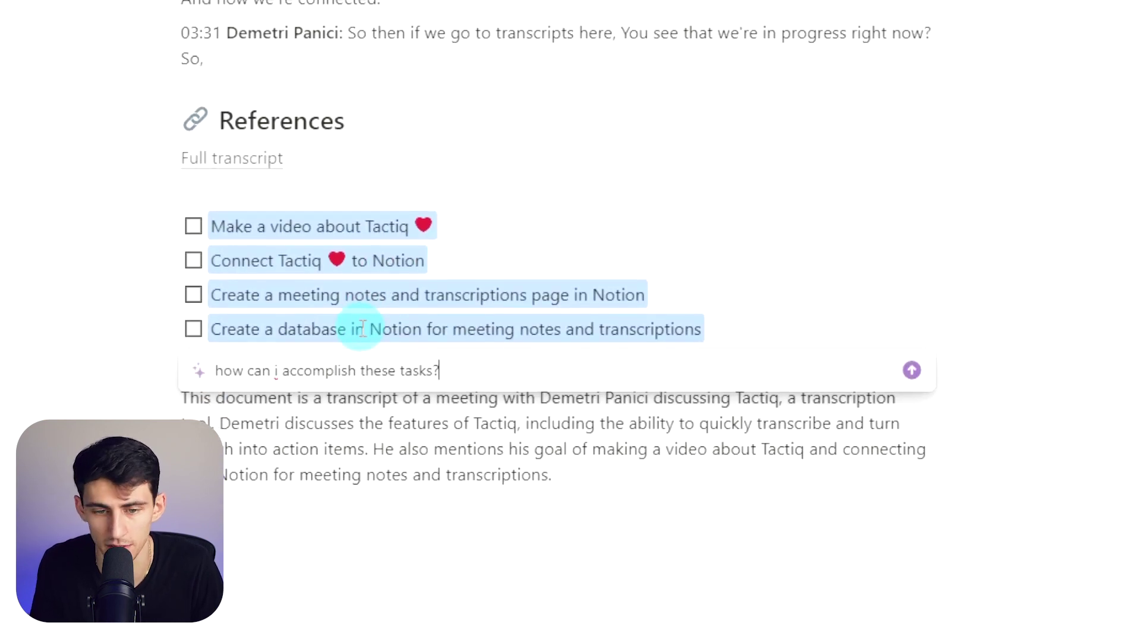
{"action": "key", "text": "Return"}
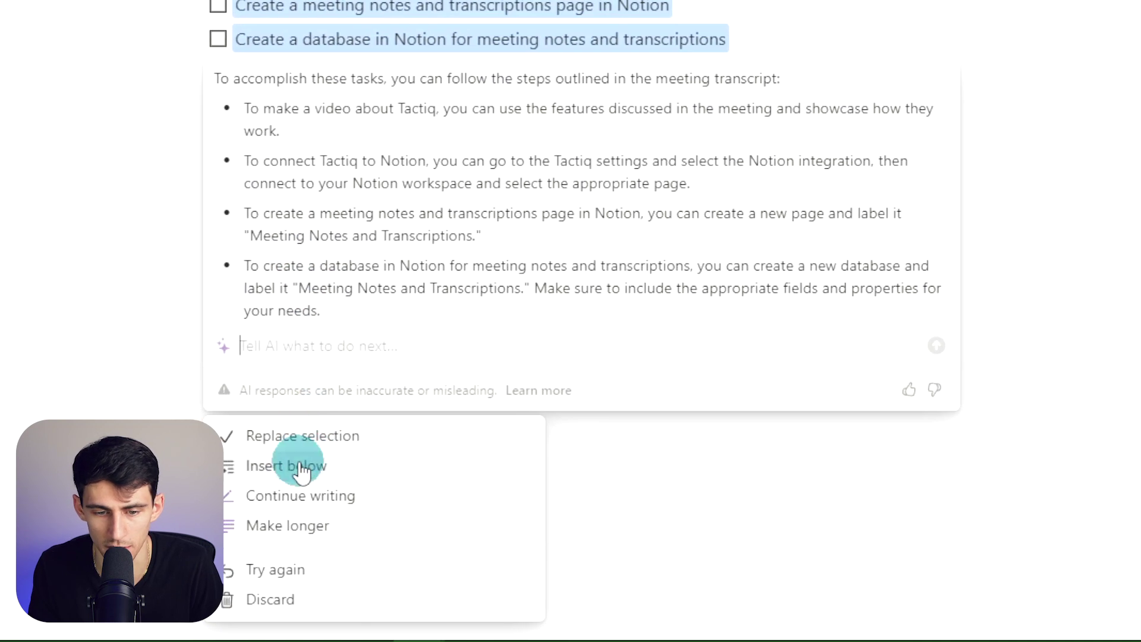
{"action": "left_click", "coordinate": [305, 466]}
{"action": "left_click", "coordinate": [316, 257]}
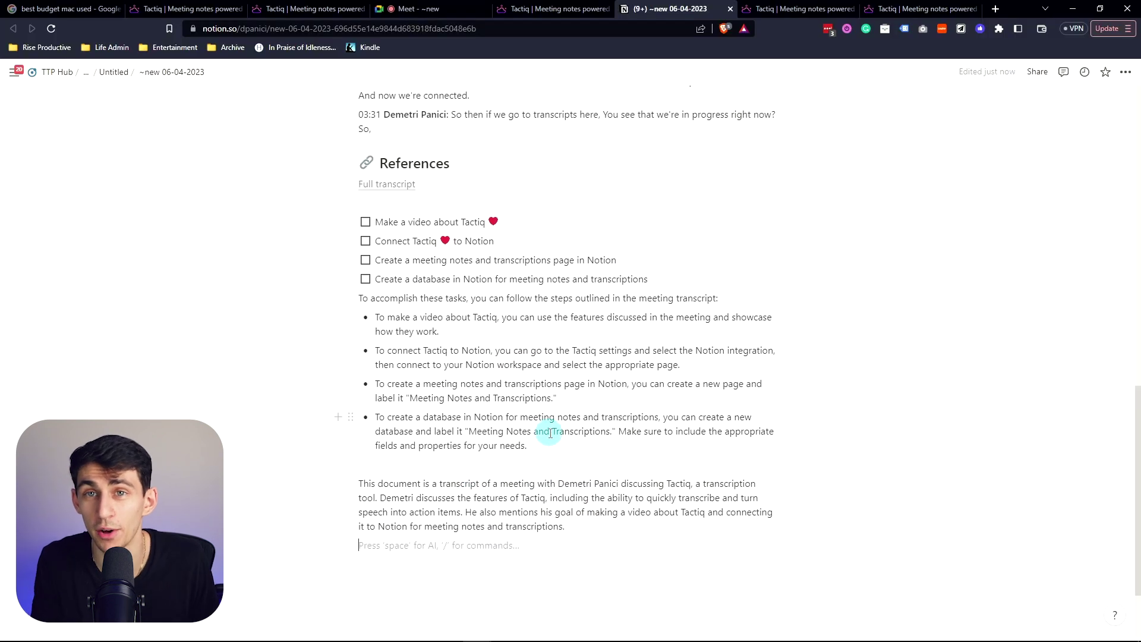
{"action": "key", "text": "Return"}
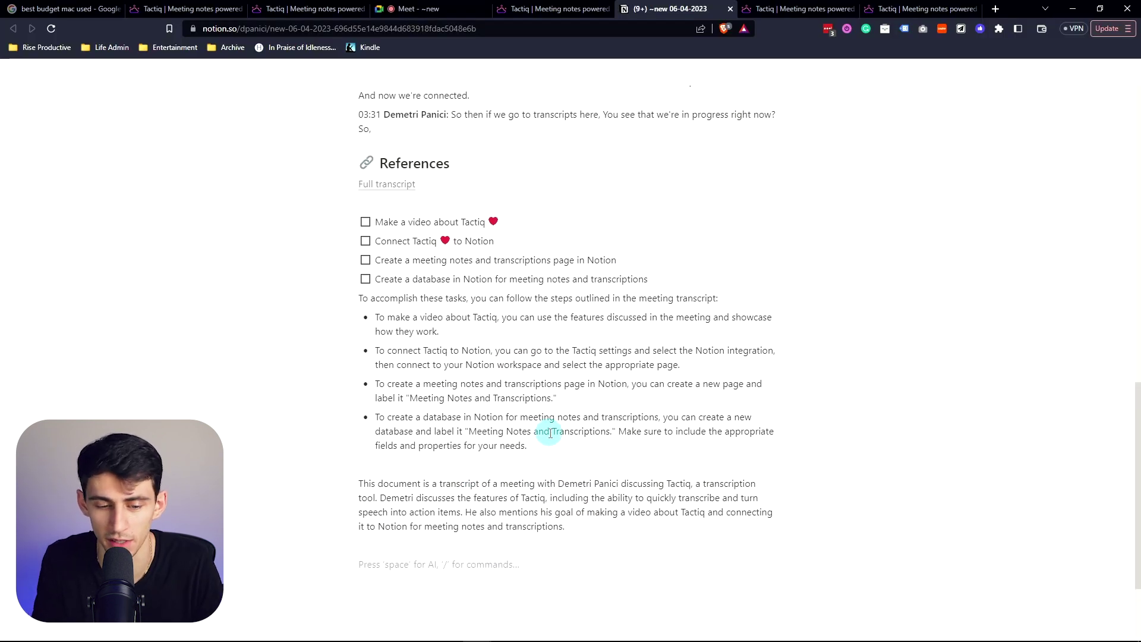
Step: Have Notion AI write a follow-up email about the video on a new line, then choose Make longer
{"action": "key", "text": "space"}
{"action": "type", "text": "write me an"}
{"action": "key", "text": "BackSpace"}
{"action": "type", "text": "follow up email about how I completed making the video for ta"}
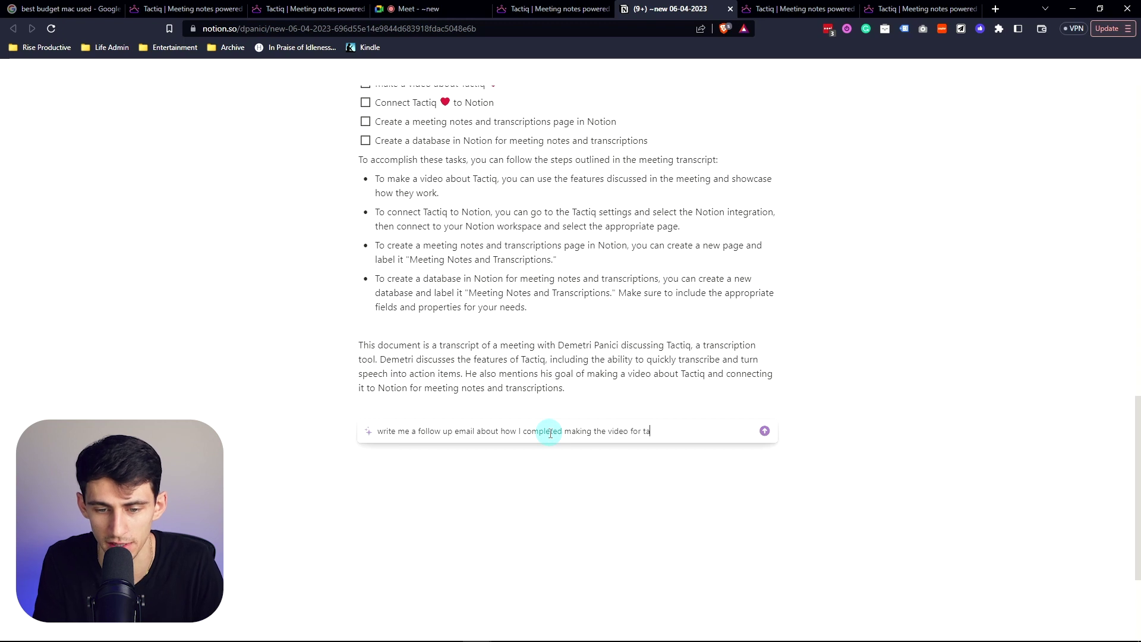
{"action": "key", "text": "Return"}
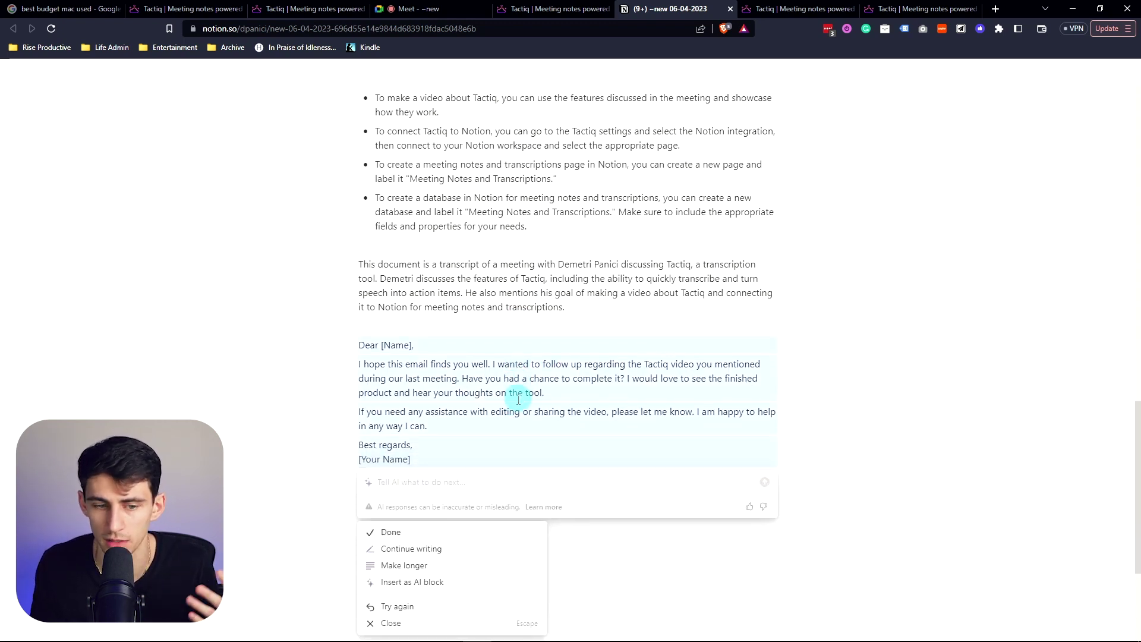
{"action": "left_click", "coordinate": [402, 566]}
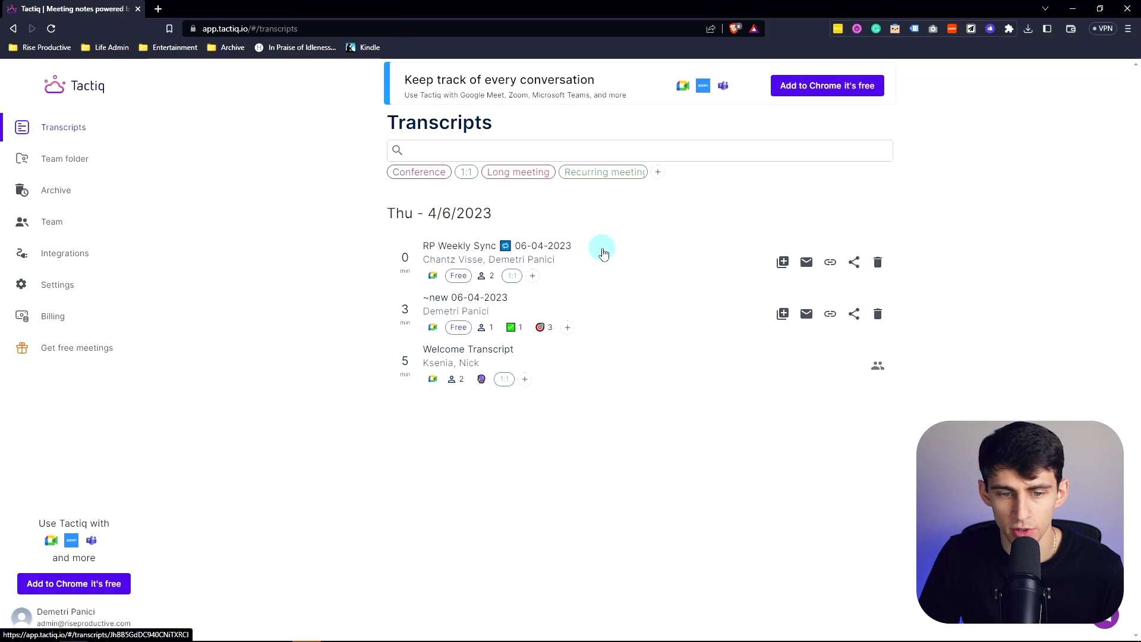
Step: Open the ~new 06-04-2023 transcript and scroll down to its AI Summary (GPT-3) section
{"action": "left_click", "coordinate": [654, 301]}
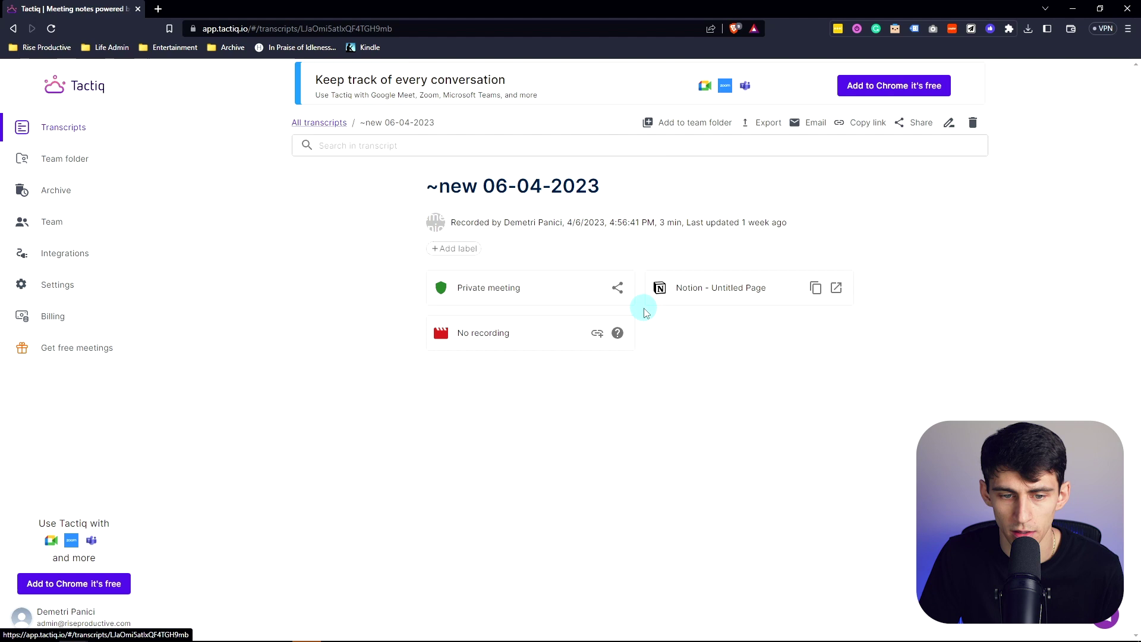
{"action": "scroll", "coordinate": [955, 322], "scroll_direction": "down", "scroll_amount": 1}
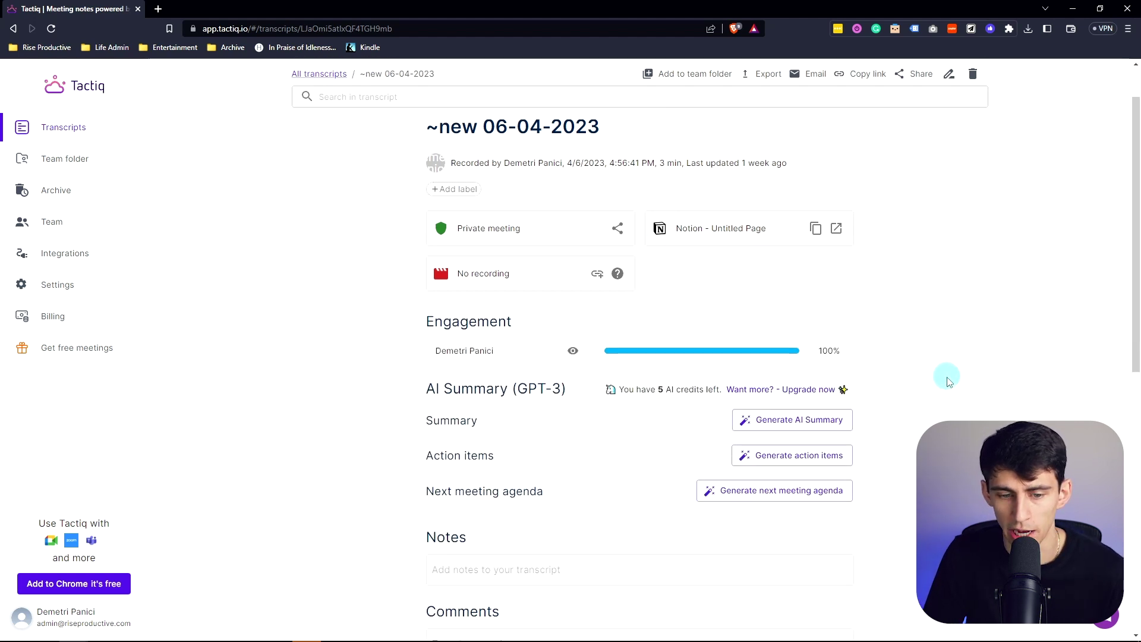
{"action": "scroll", "coordinate": [815, 374], "scroll_direction": "down", "scroll_amount": 1}
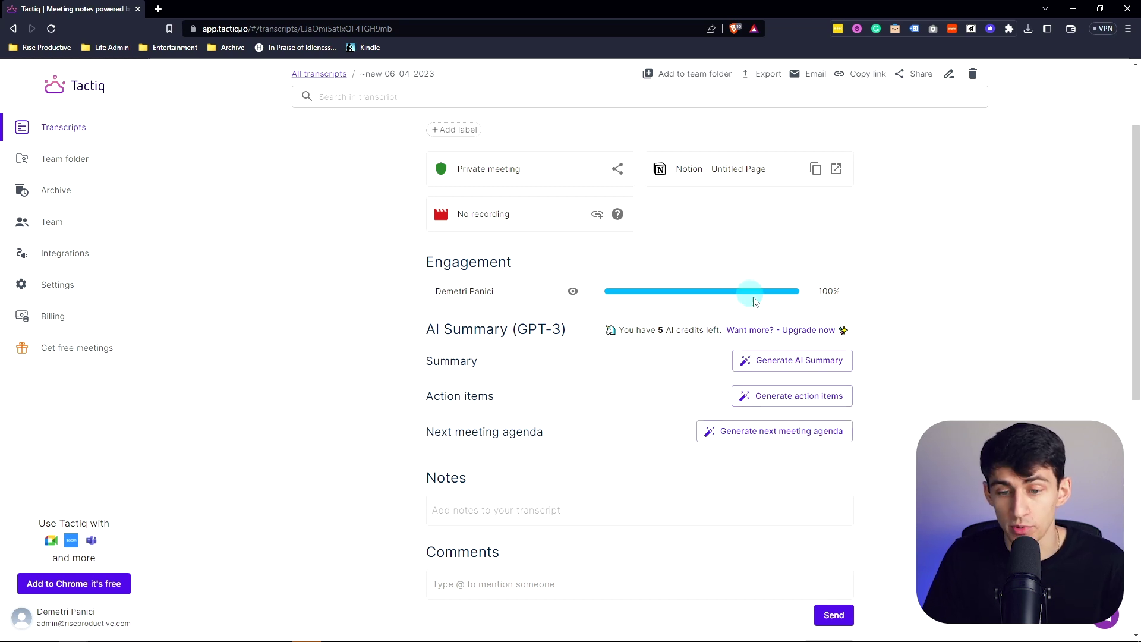
Step: Generate a GPT-3 AI summary of the ~new 06-04-2023 transcript
{"action": "left_click", "coordinate": [778, 361]}
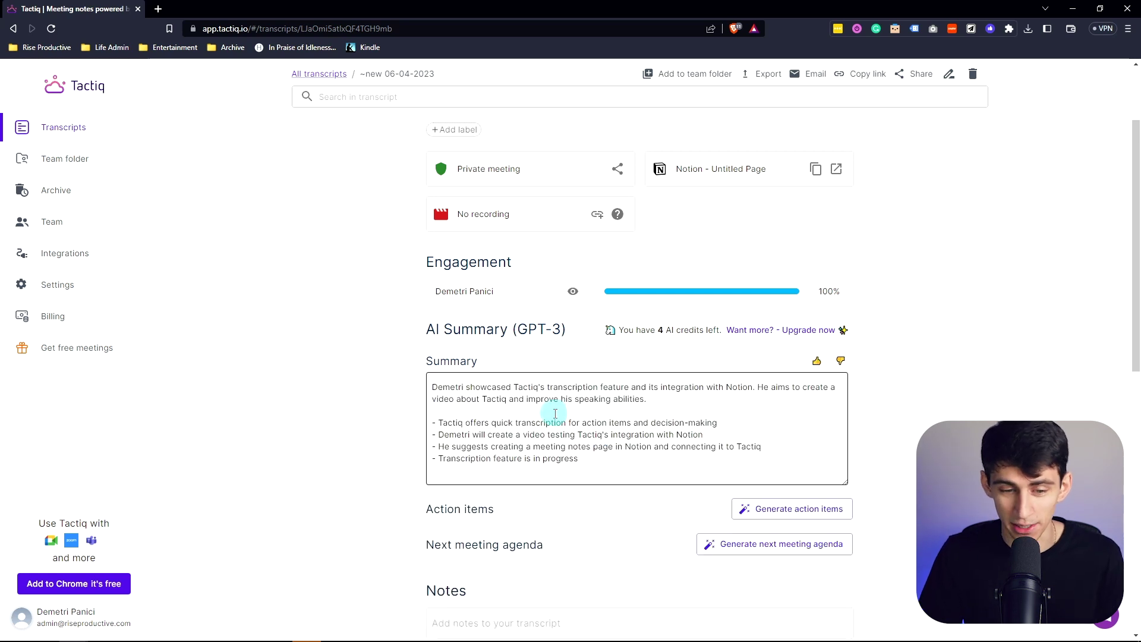
{"action": "scroll", "coordinate": [435, 376], "scroll_direction": "down", "scroll_amount": 1}
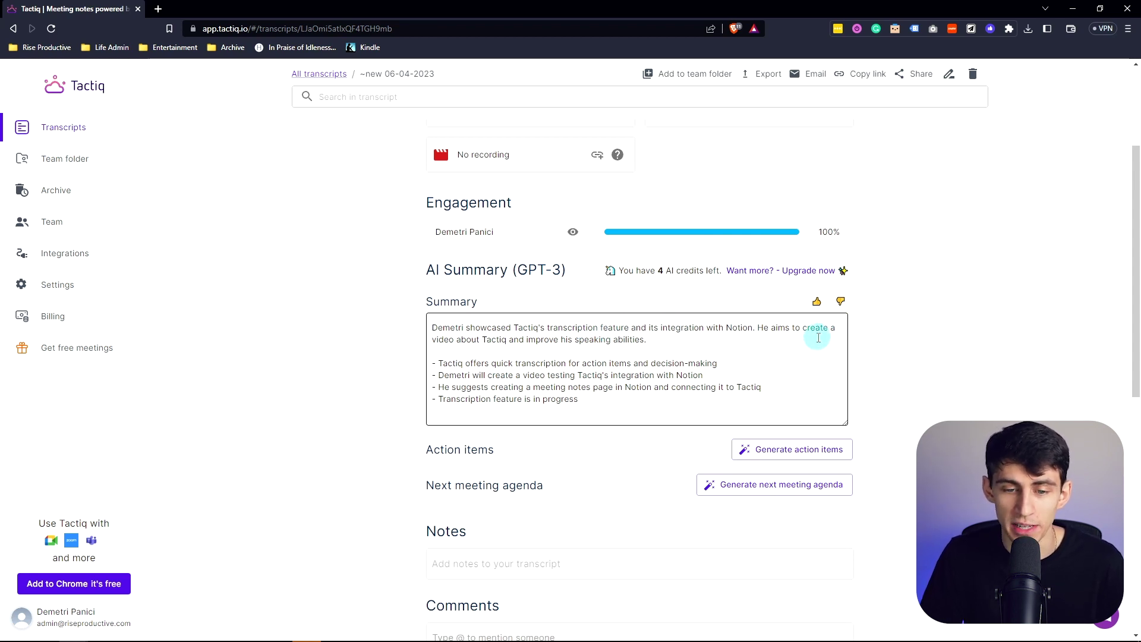
{"action": "scroll", "coordinate": [802, 362], "scroll_direction": "down", "scroll_amount": 1}
Step: Generate AI action items from the transcript, producing one item about a Notion meeting-notes page
{"action": "left_click", "coordinate": [785, 390]}
{"action": "scroll", "coordinate": [828, 326], "scroll_direction": "down", "scroll_amount": 1}
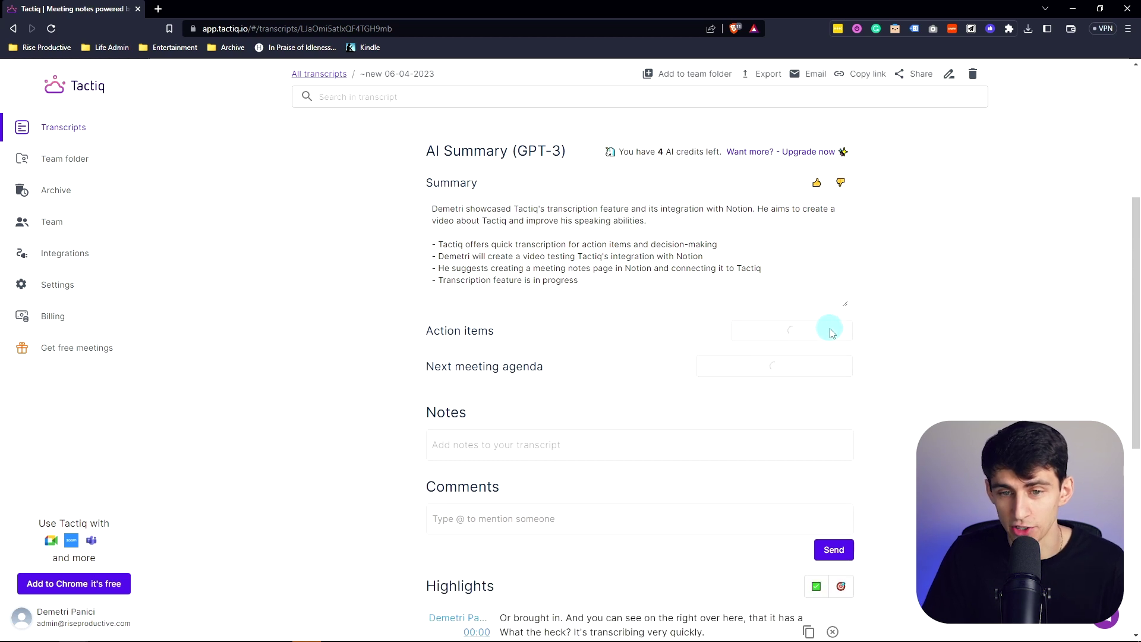
{"action": "scroll", "coordinate": [632, 440], "scroll_direction": "up", "scroll_amount": 1}
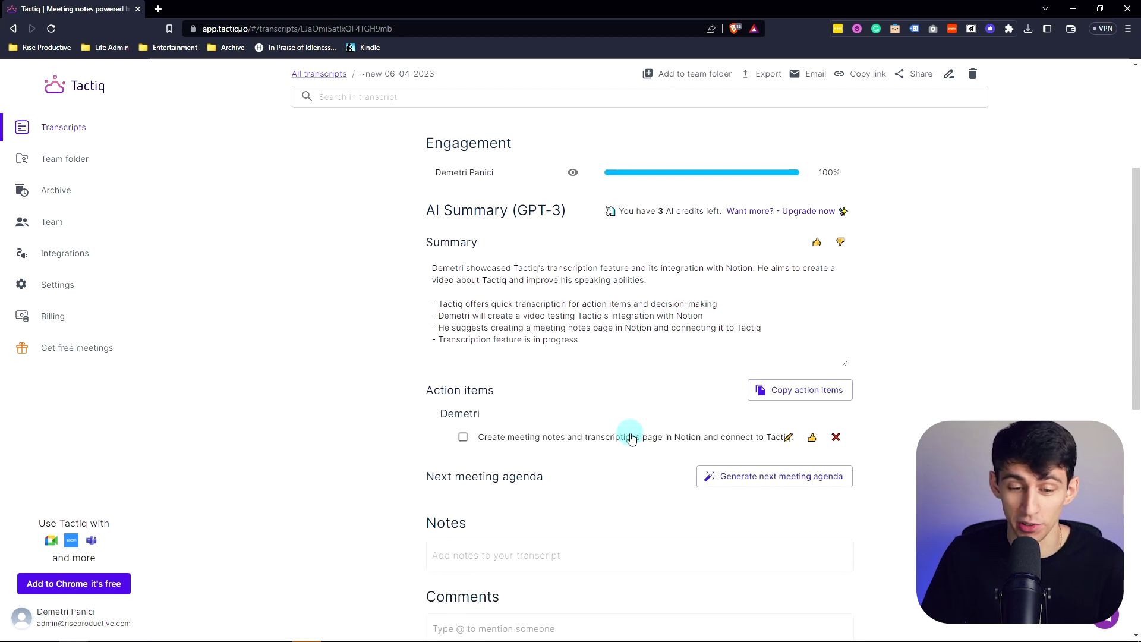